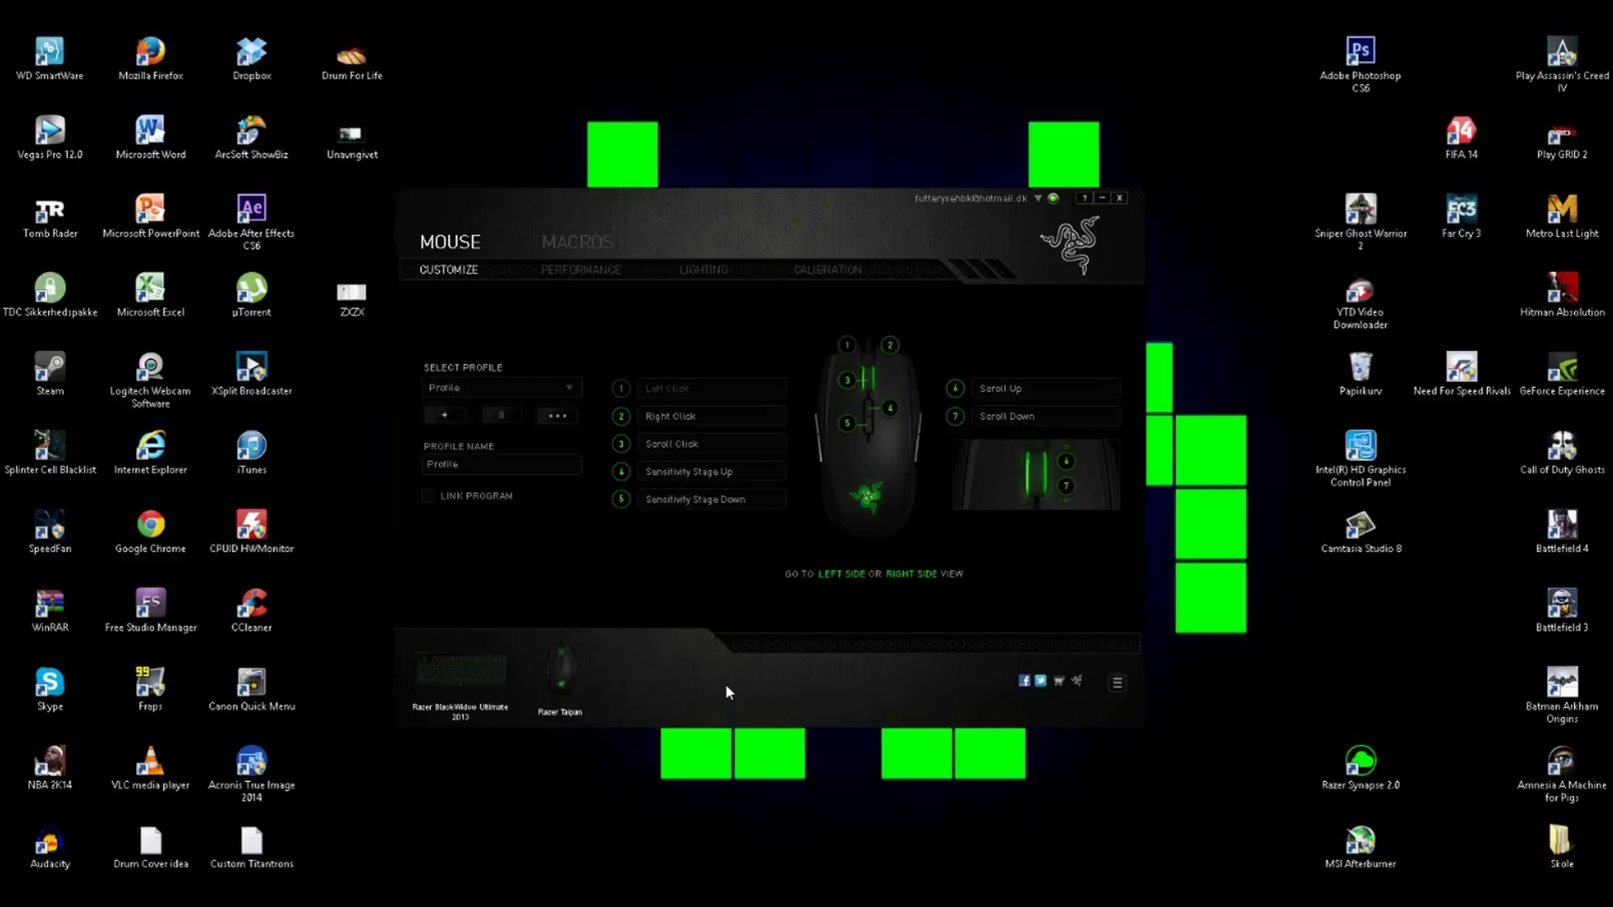
# Step: Move the window and show the Taipan's right side view with buttons 10 and 11
pyautogui.moveTo(834, 234); pyautogui.dragTo(765, 208)
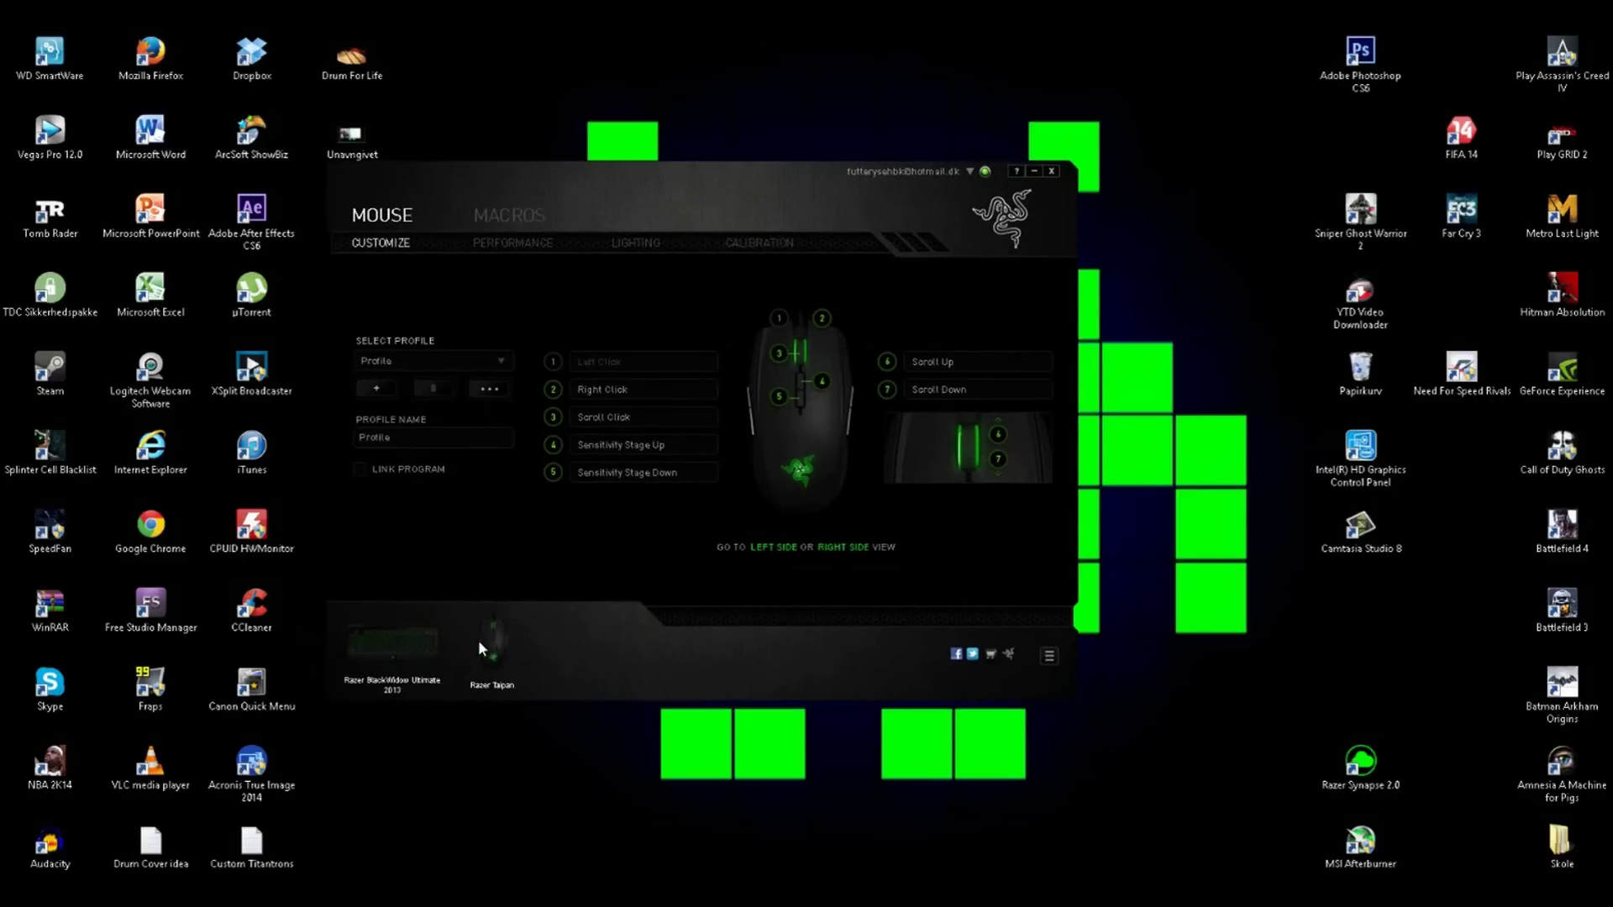
pyautogui.click(412, 647)
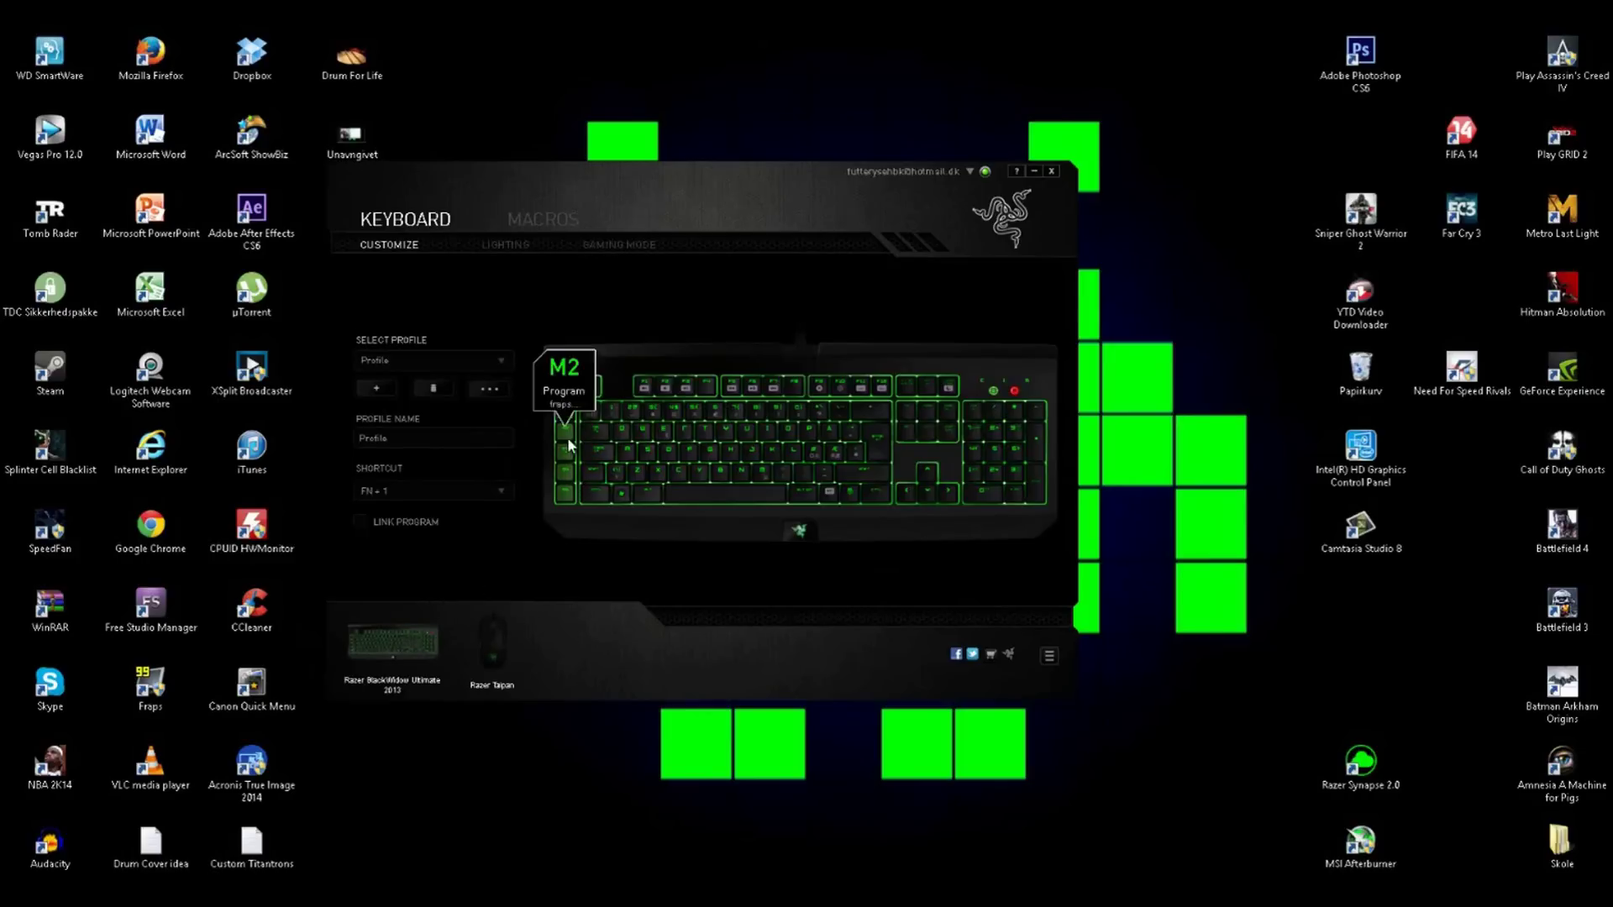
pyautogui.click(494, 653)
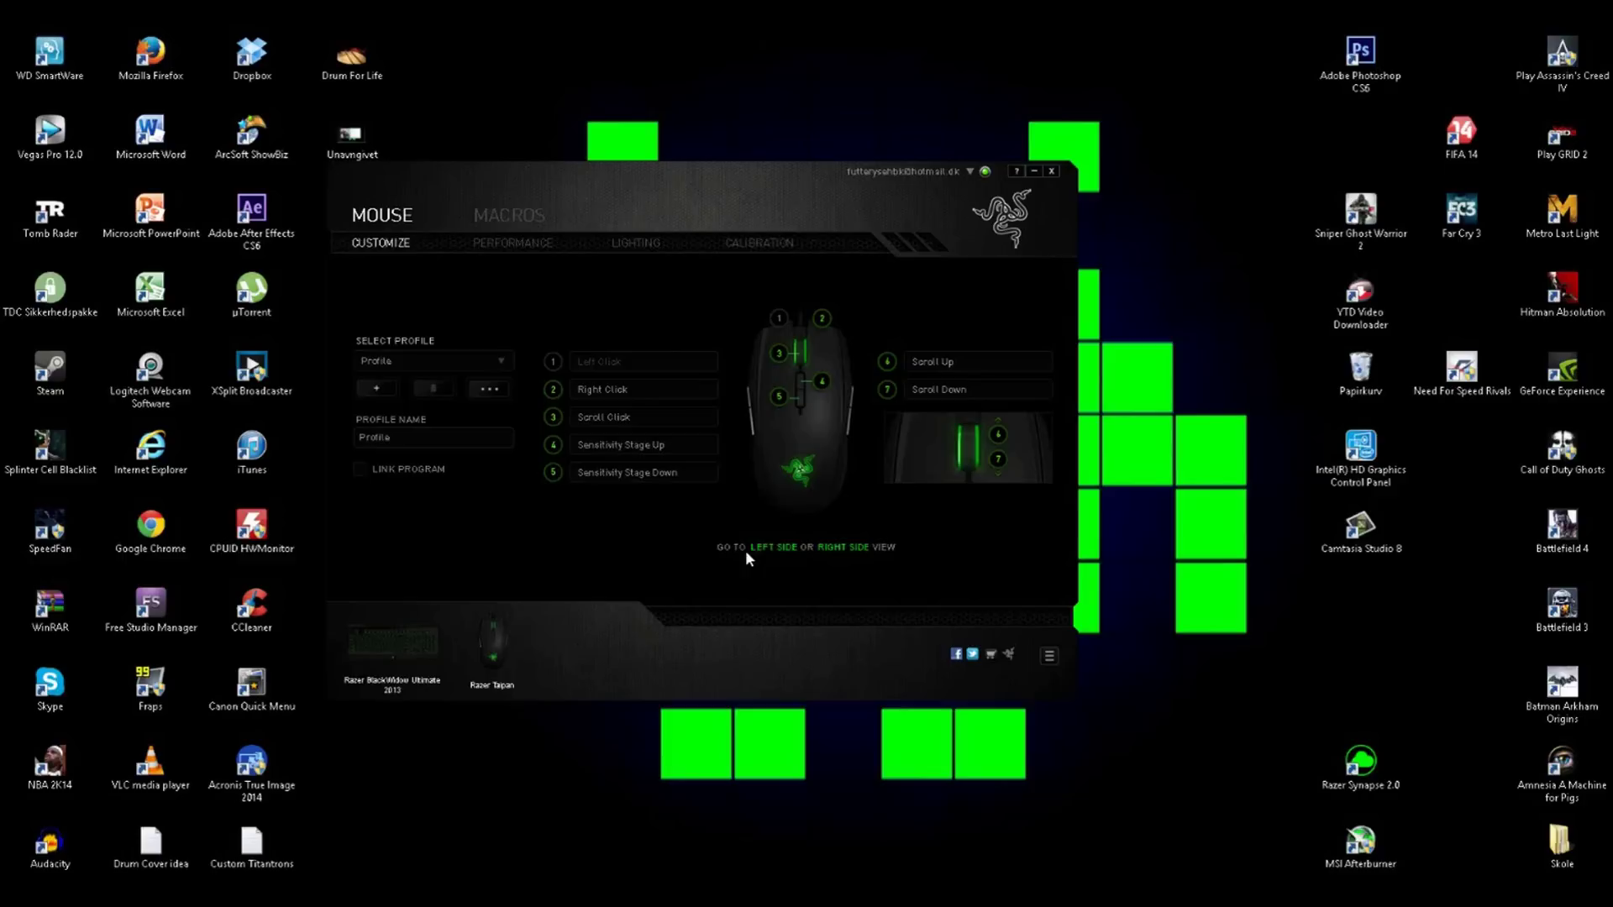
pyautogui.click(843, 548)
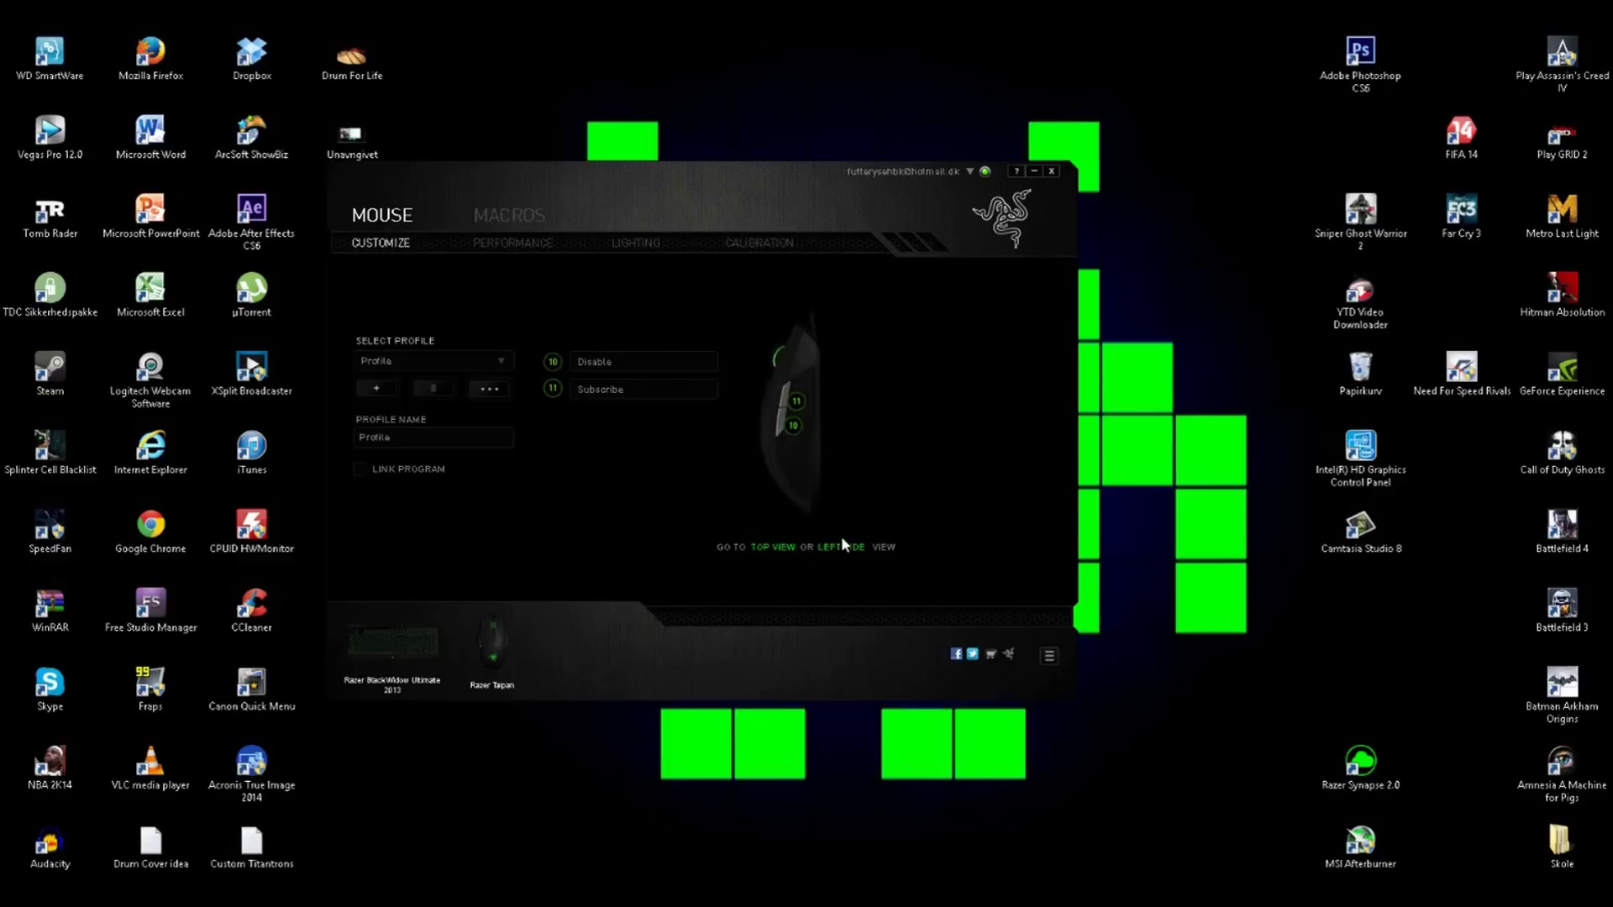
# Step: Inspect button 11's Subscribe macro assignment and close it without changes
pyautogui.click(590, 389)
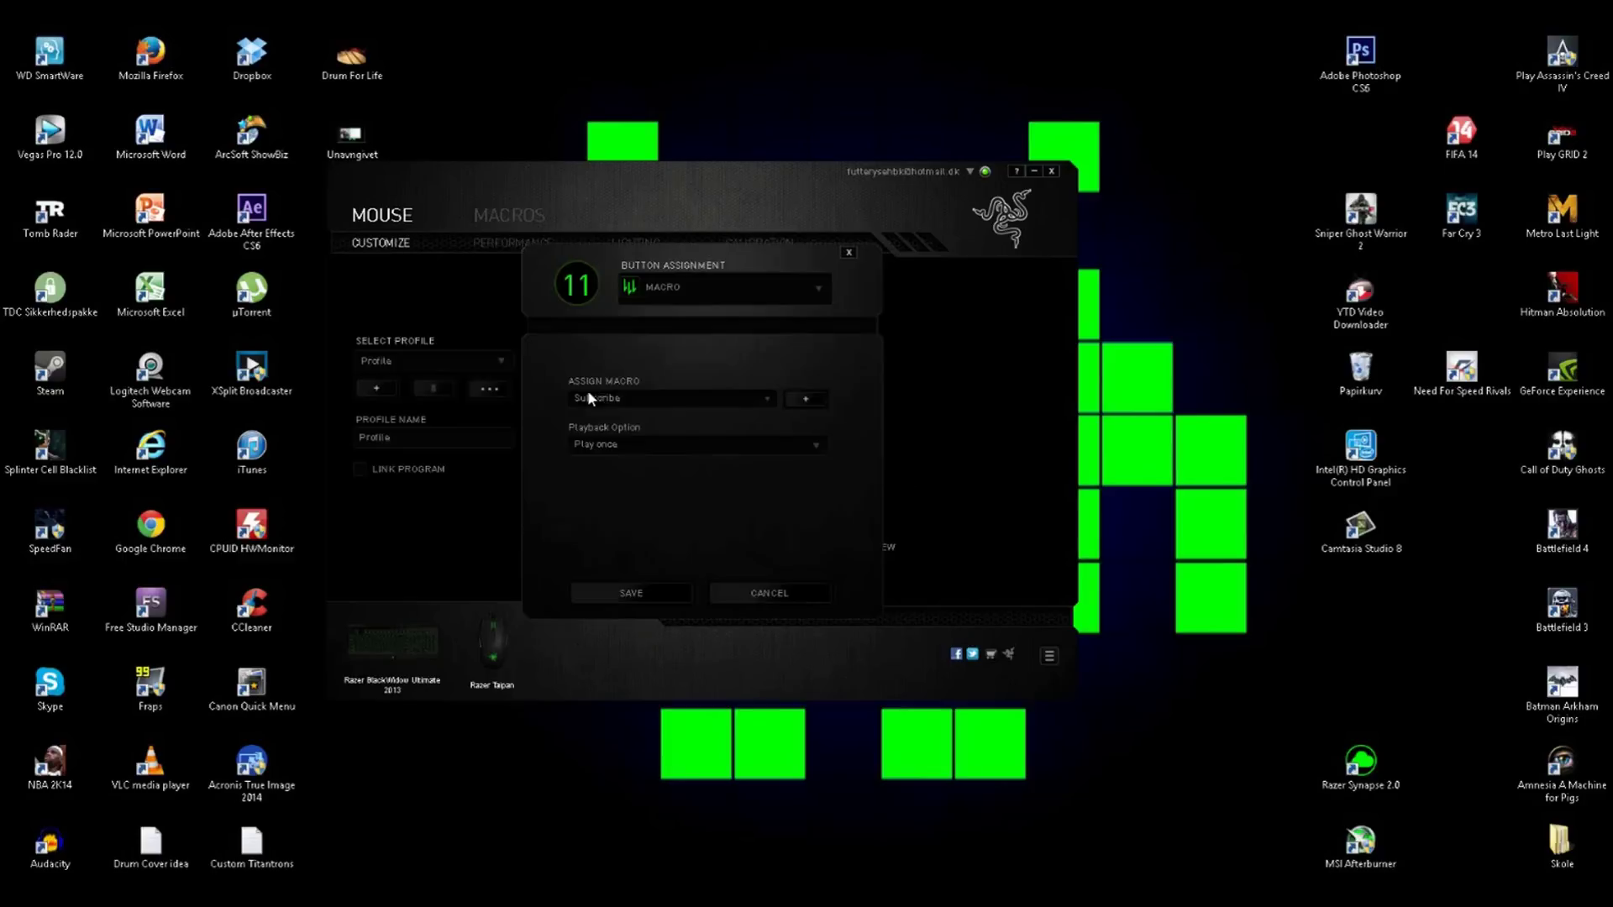
pyautogui.click(733, 285)
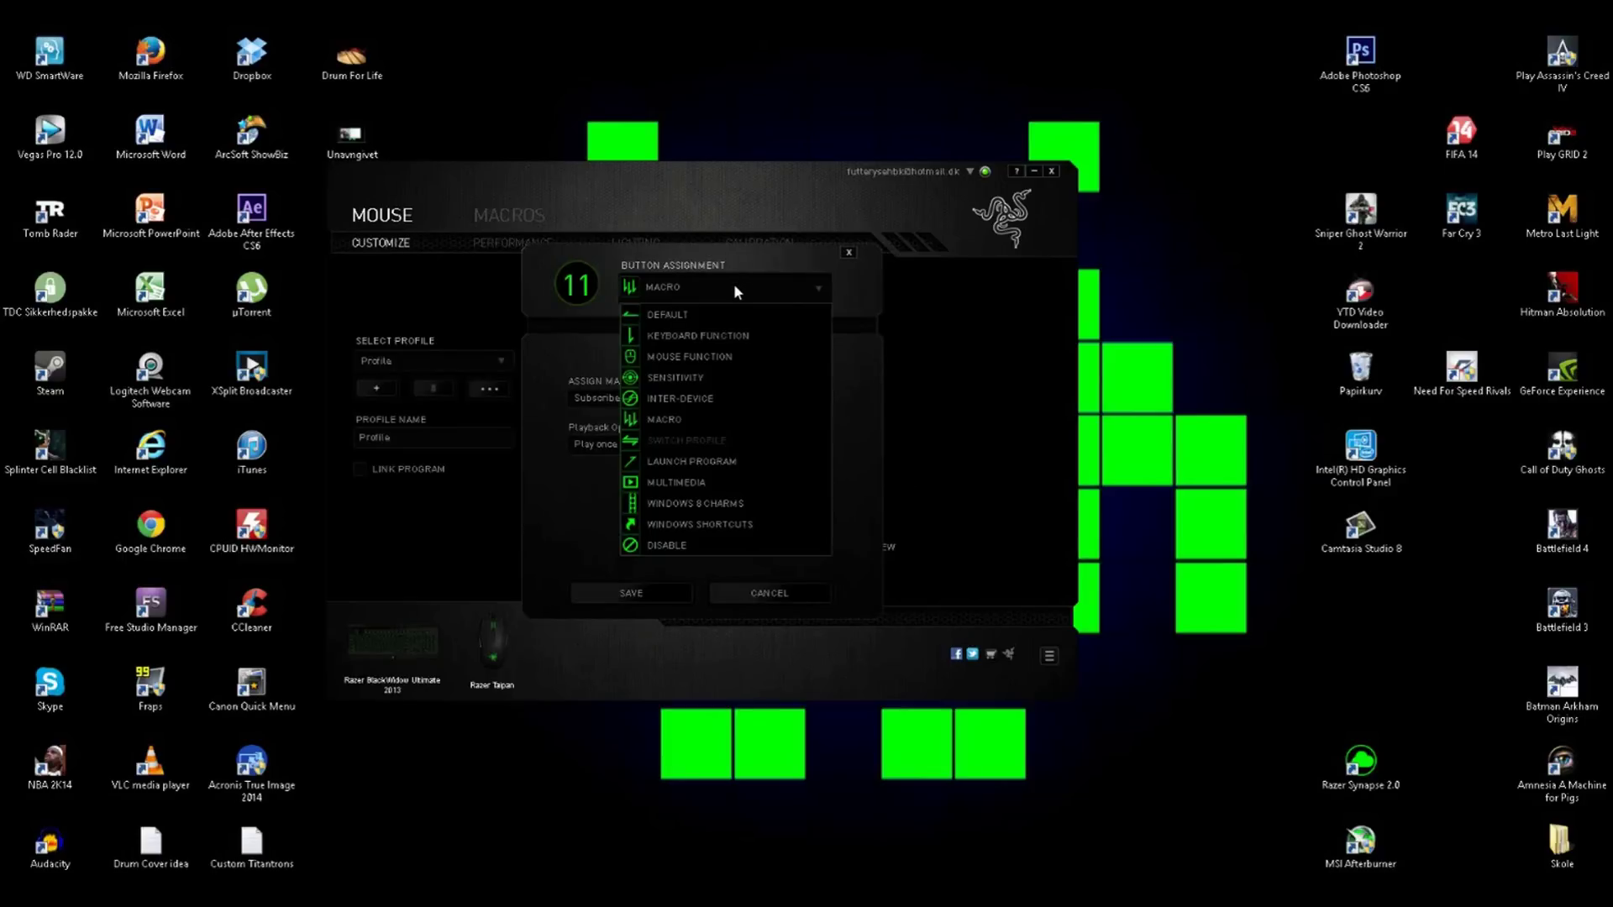
pyautogui.click(733, 286)
pyautogui.click(848, 252)
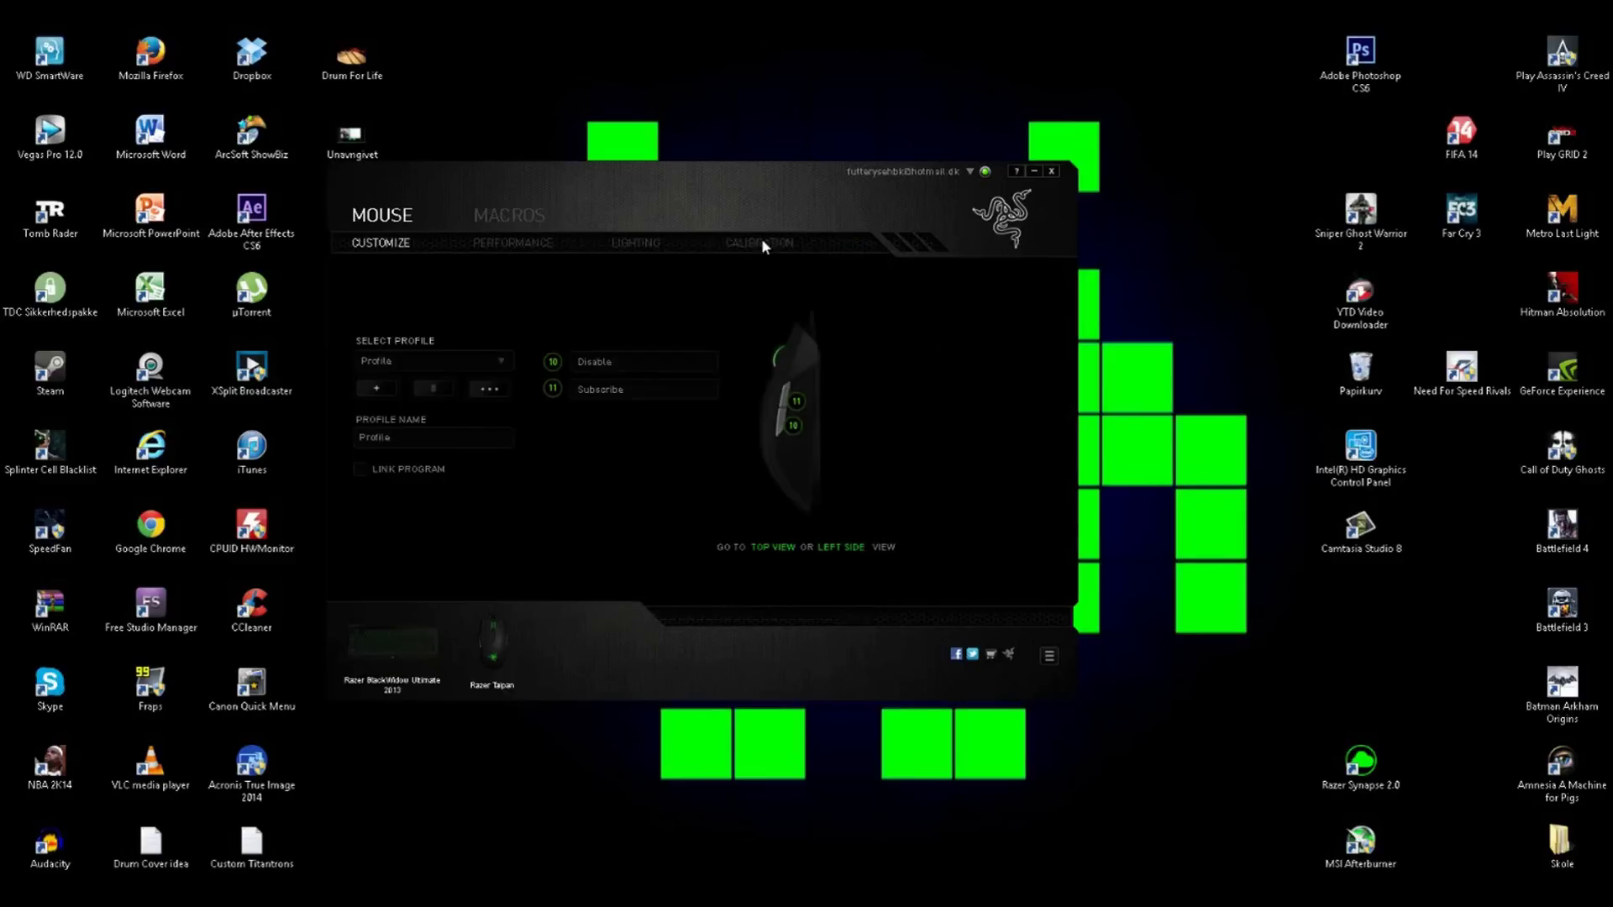
# Step: Create a new macro in the Macros editor and name it Hello
pyautogui.click(514, 217)
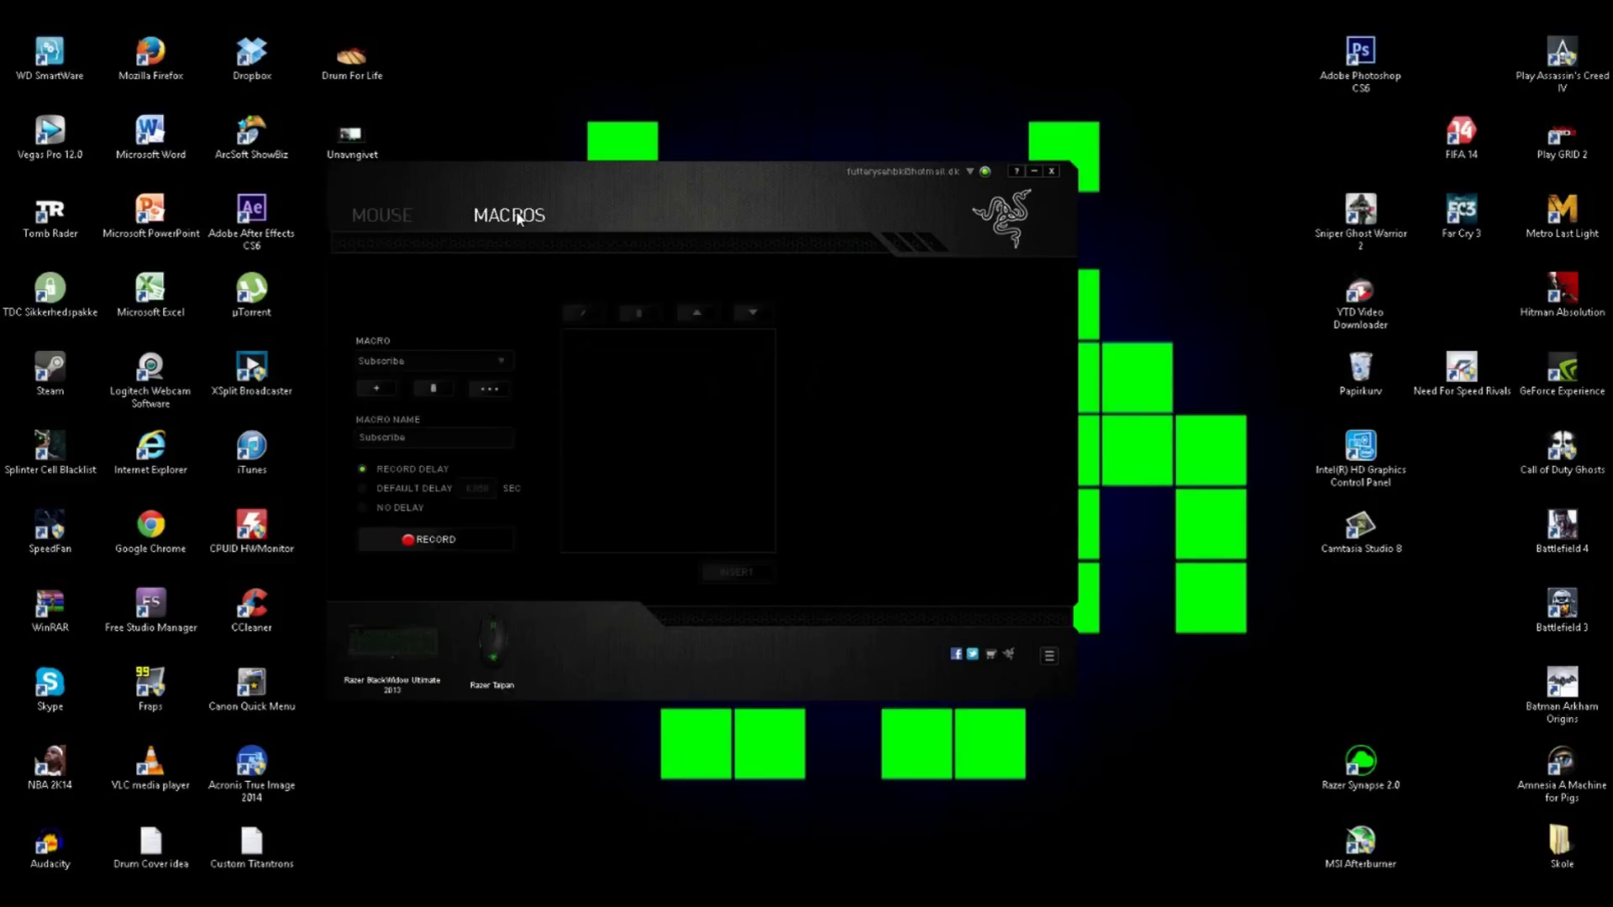
pyautogui.click(439, 360)
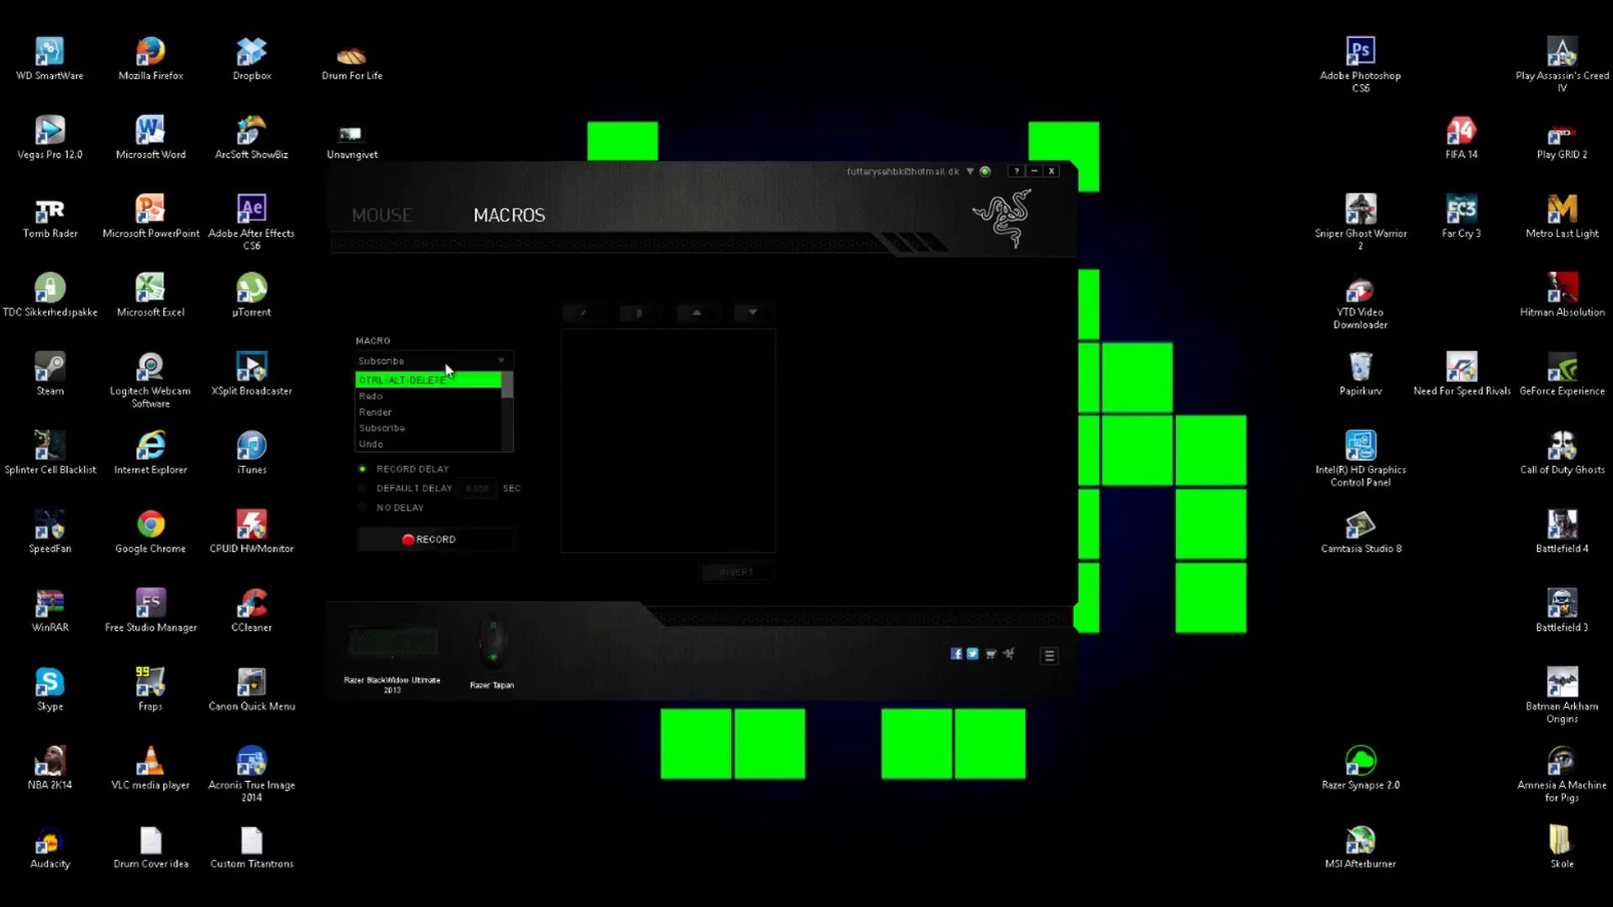
pyautogui.click(424, 379)
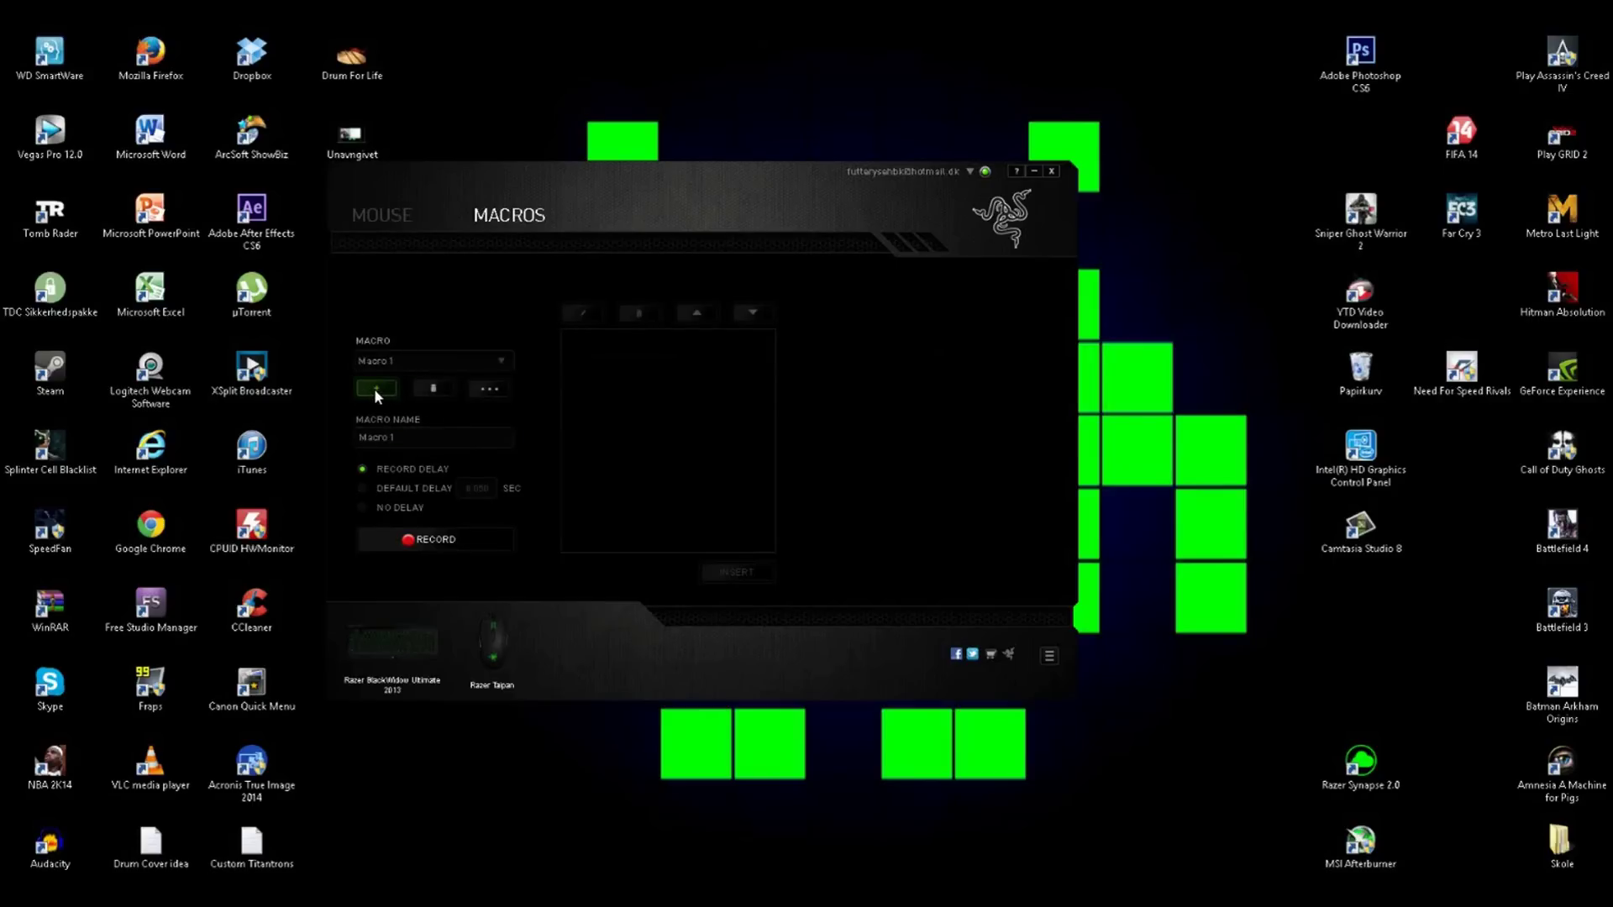
pyautogui.click(374, 437)
pyautogui.write('M')
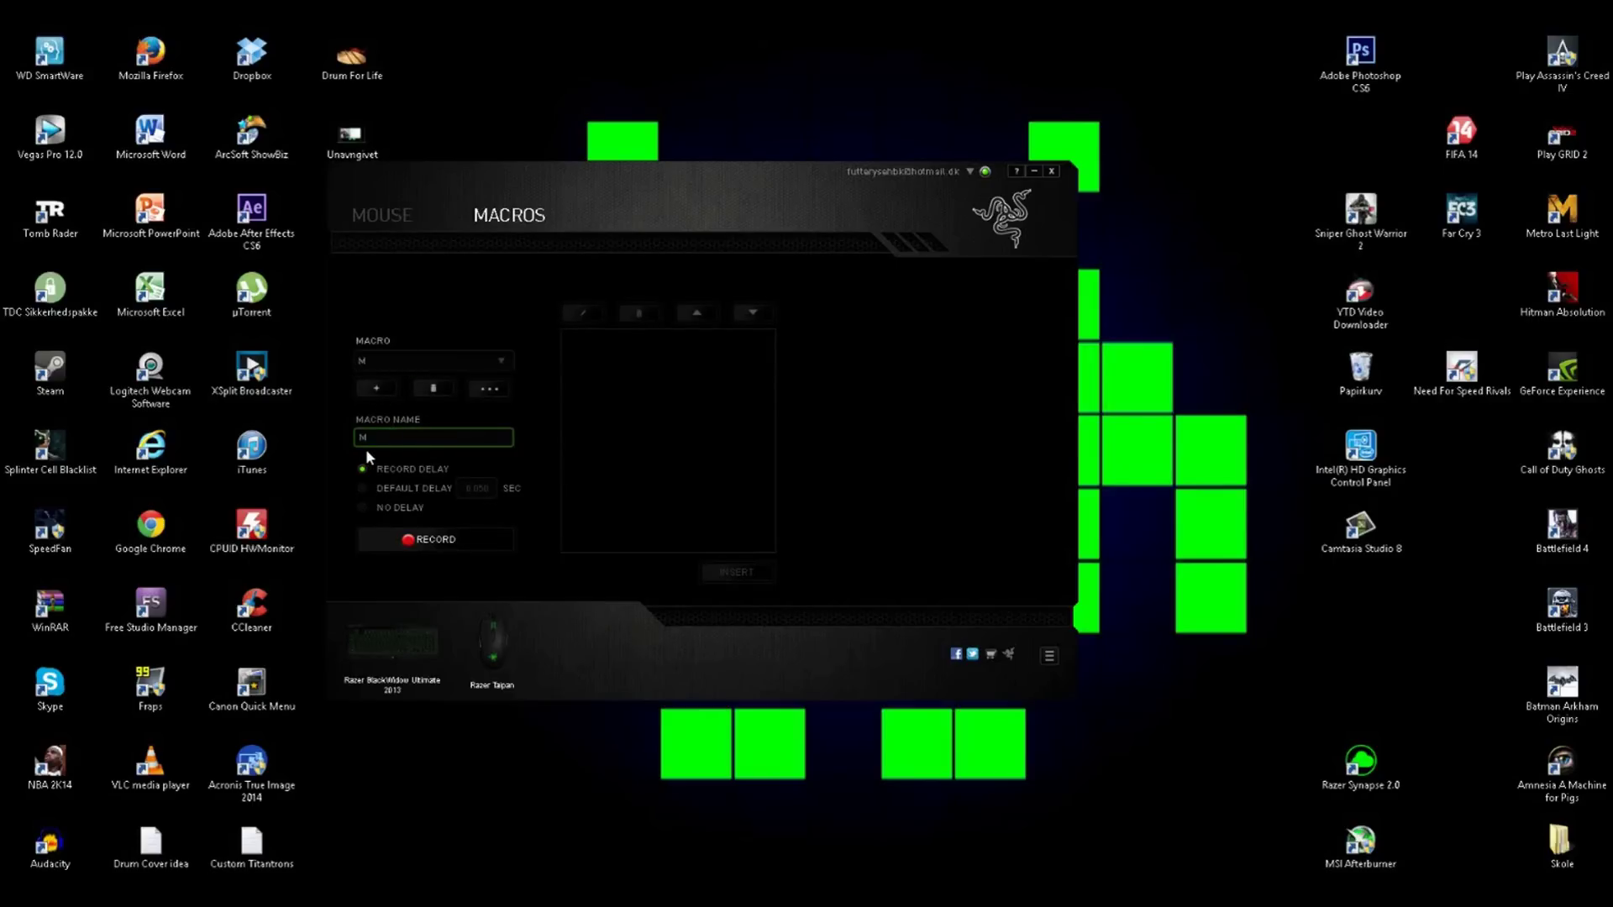
pyautogui.press('BackSpace')
pyautogui.write('Hello')
# Step: Record the keystrokes h, e, l, l, o into the Hello macro
pyautogui.click(441, 541)
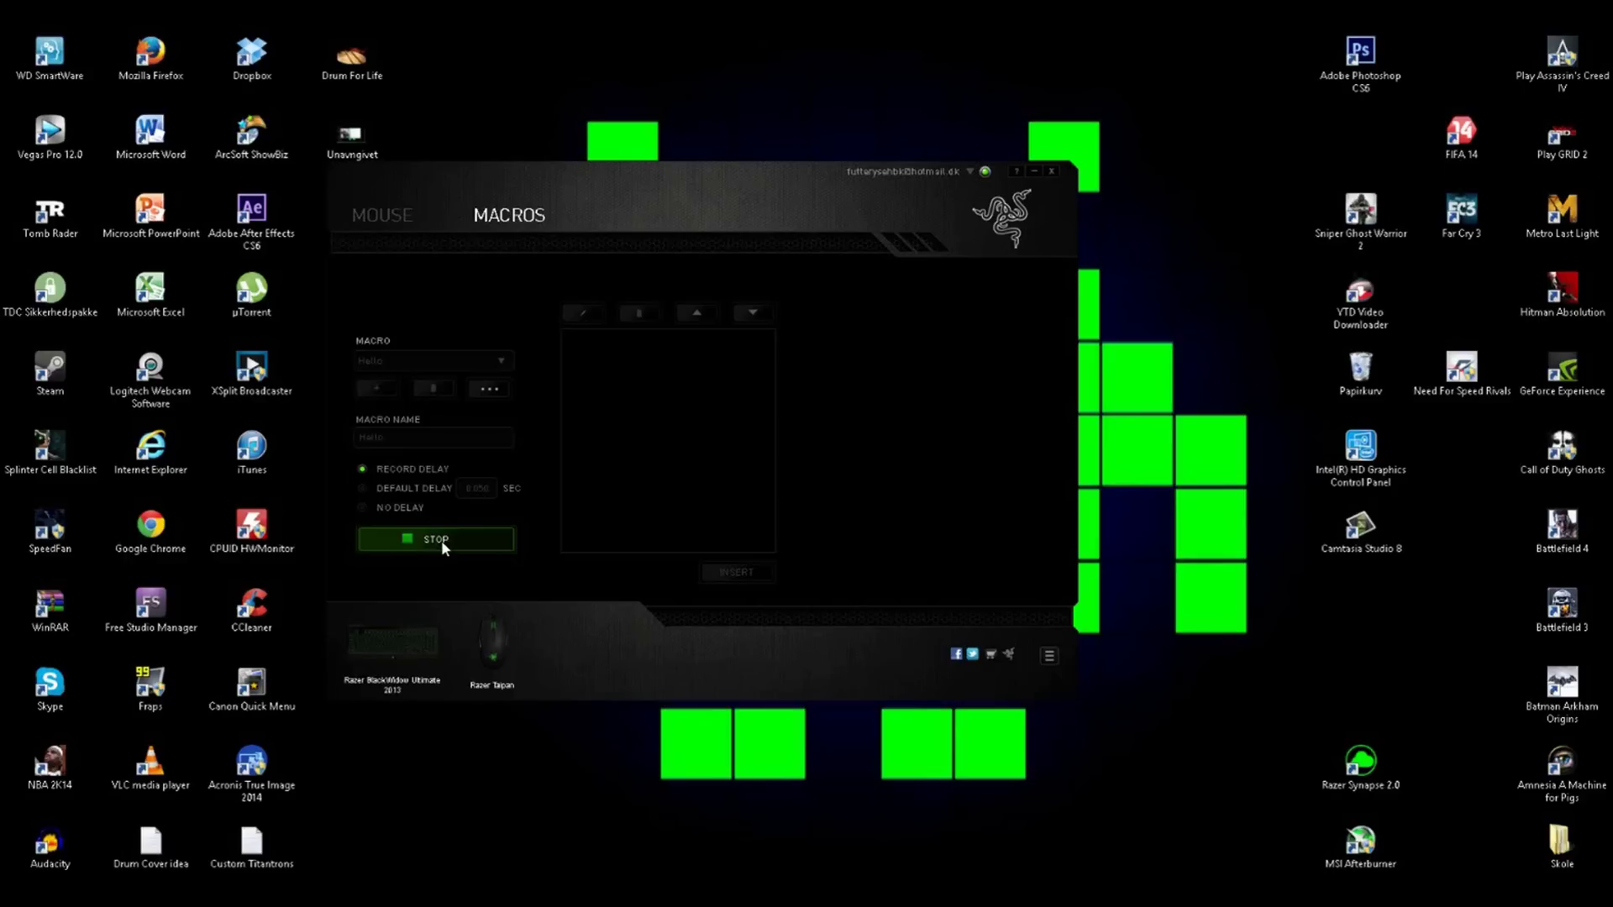
pyautogui.press('h')
pyautogui.press('e')
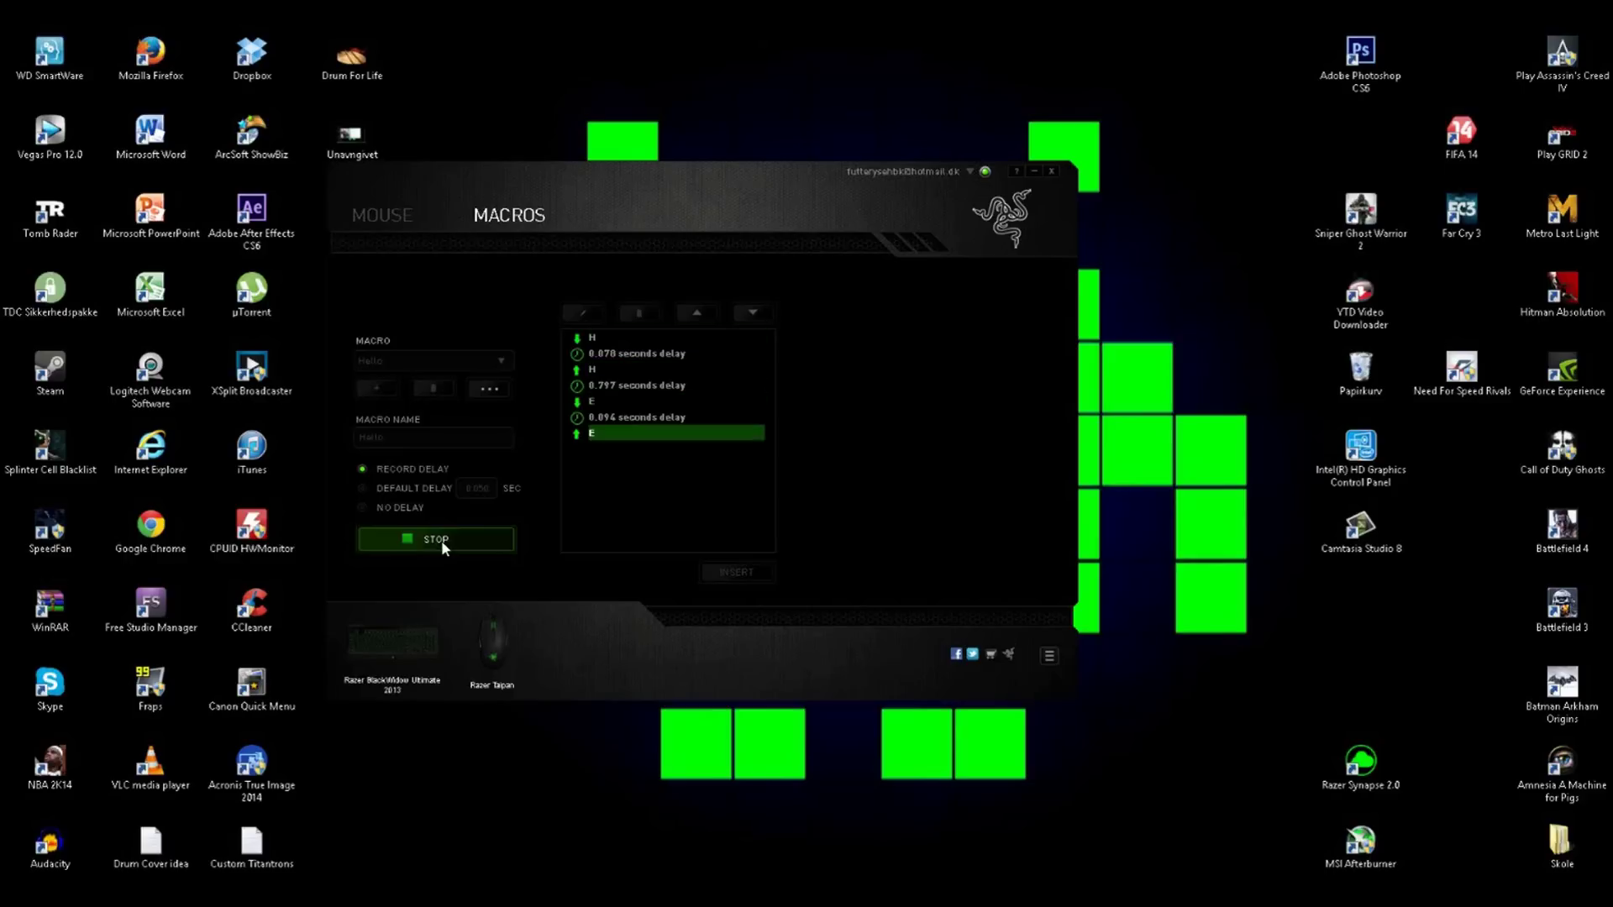
pyautogui.press('l')
pyautogui.press('l')
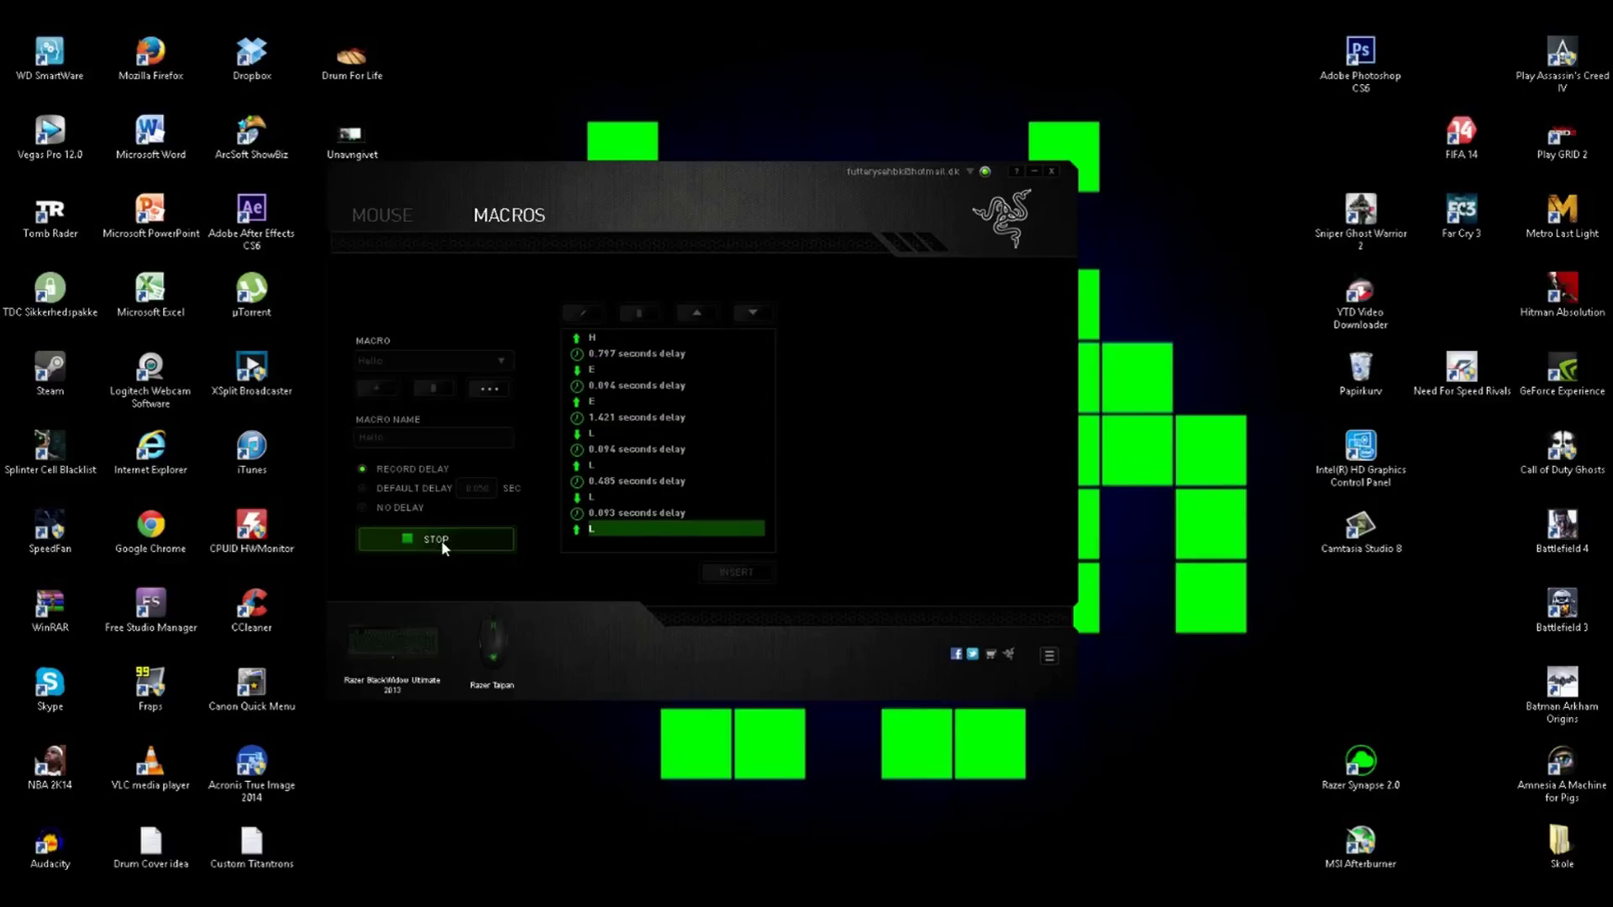
pyautogui.press('o')
# Step: Stop recording and insert a 0.050-second Delay Before event into the Hello macro
pyautogui.click(442, 541)
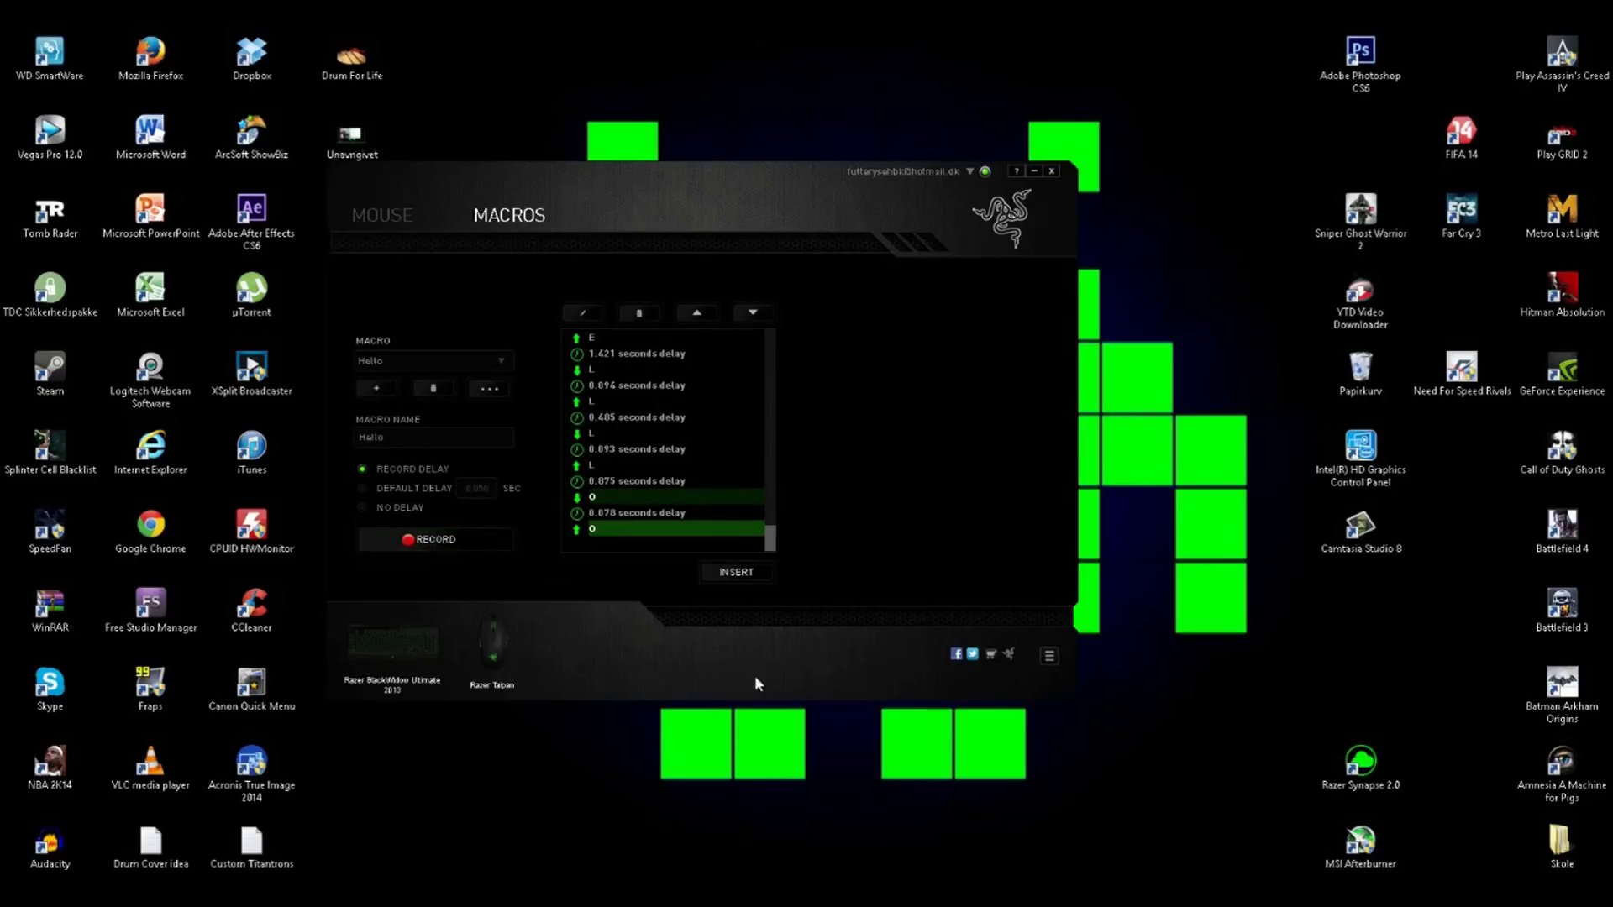
pyautogui.click(727, 570)
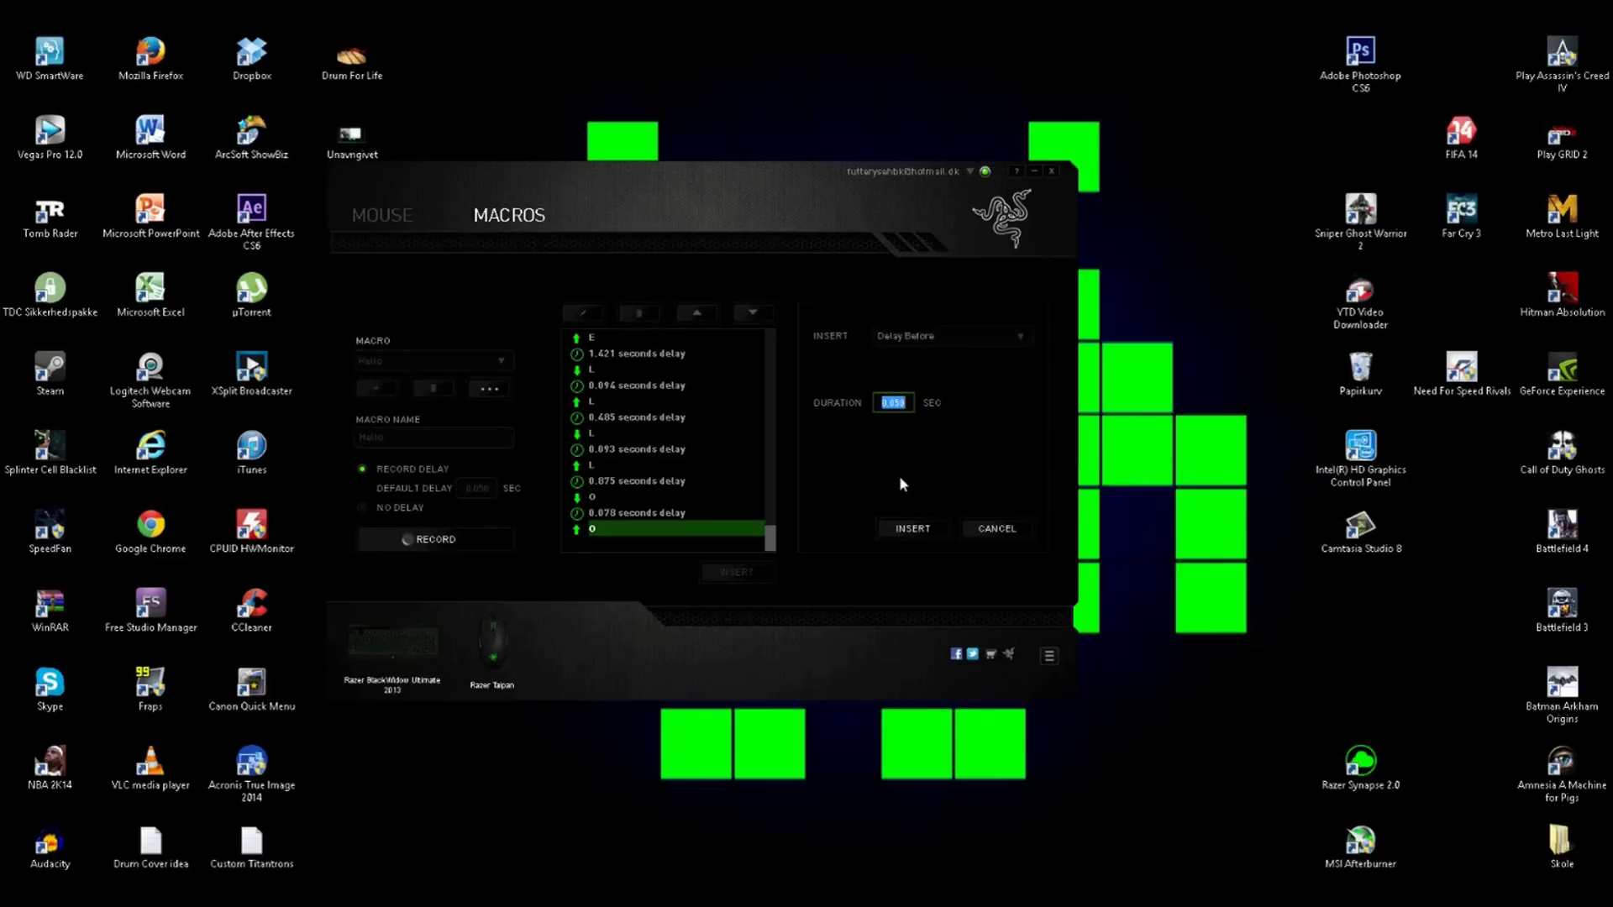
pyautogui.click(912, 405)
pyautogui.click(931, 337)
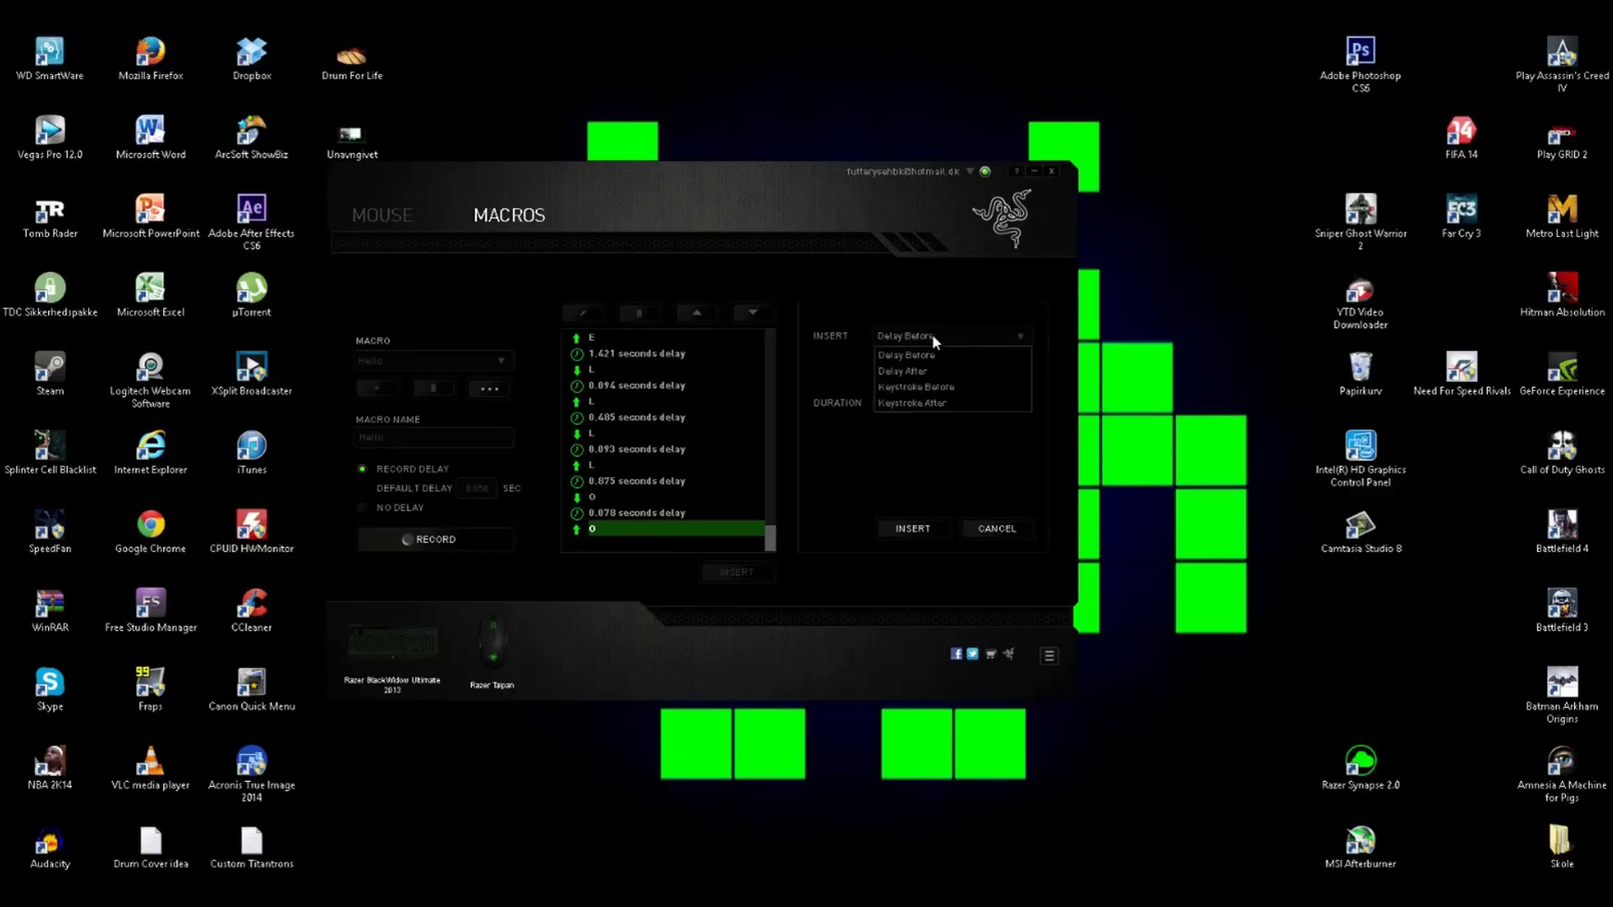
pyautogui.click(932, 334)
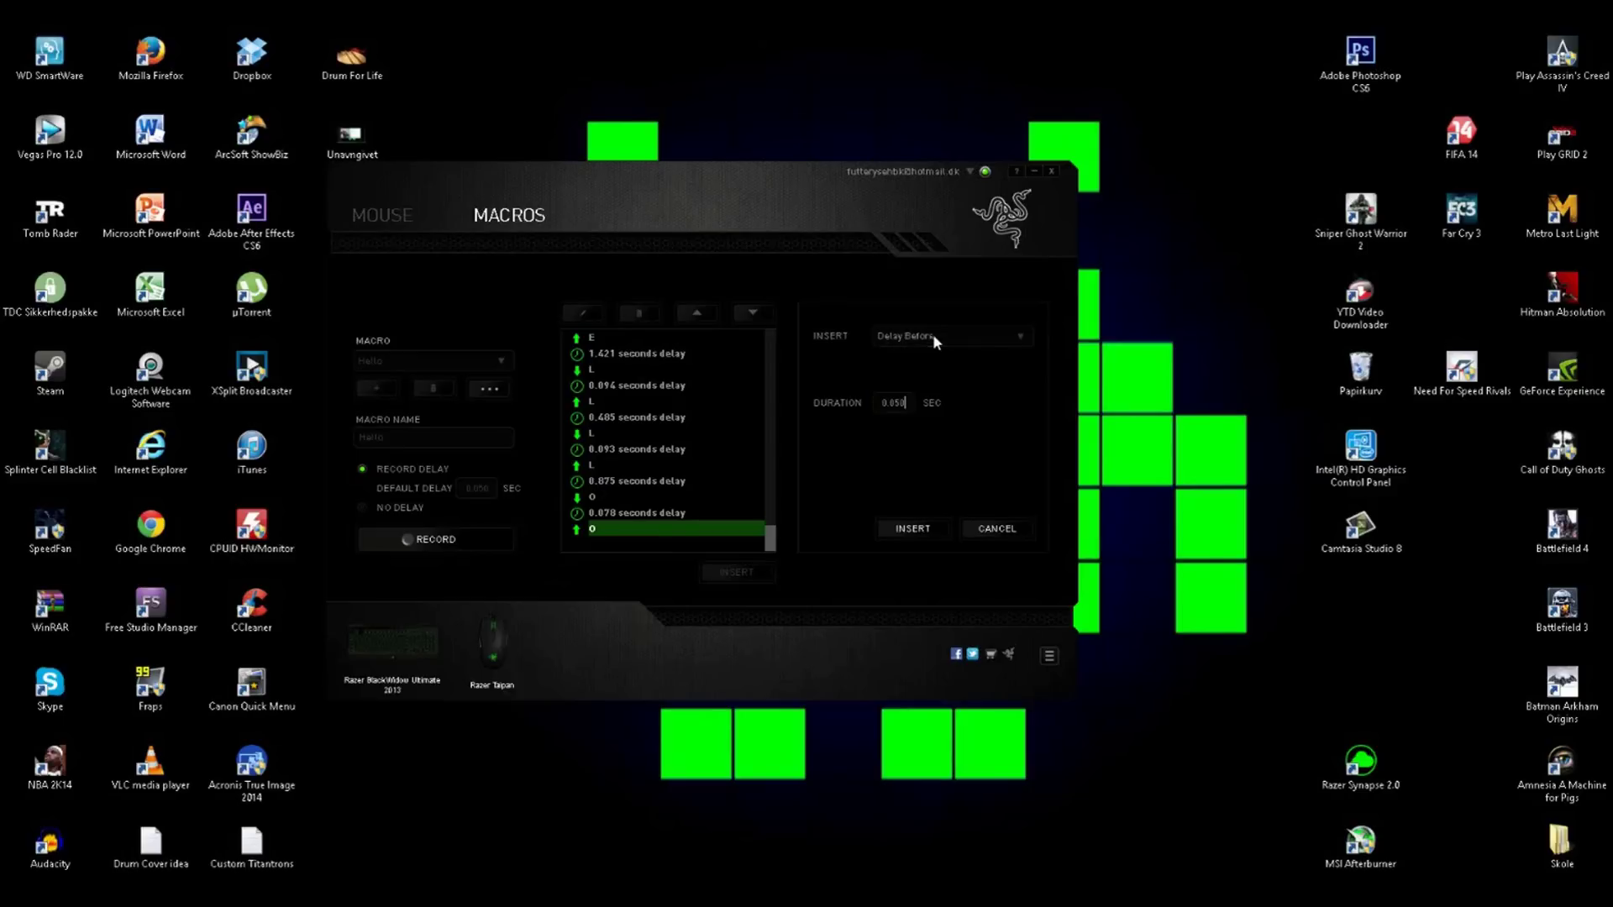
pyautogui.click(910, 529)
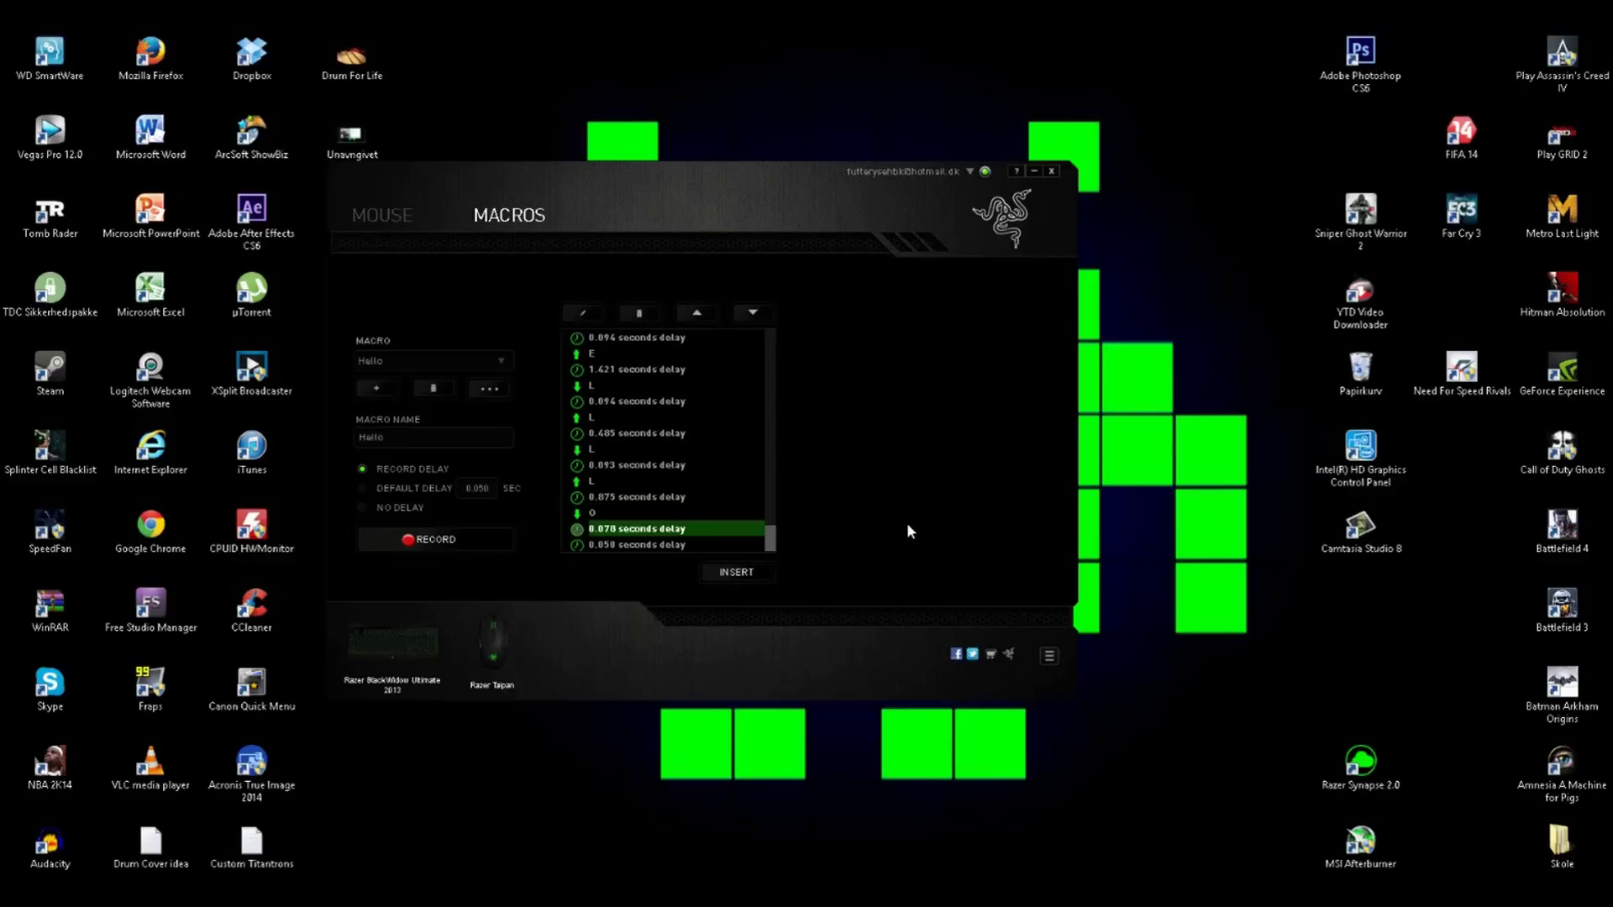
# Step: Bring up the mouse's right side view on the Customize page and select button 11
pyautogui.click(394, 219)
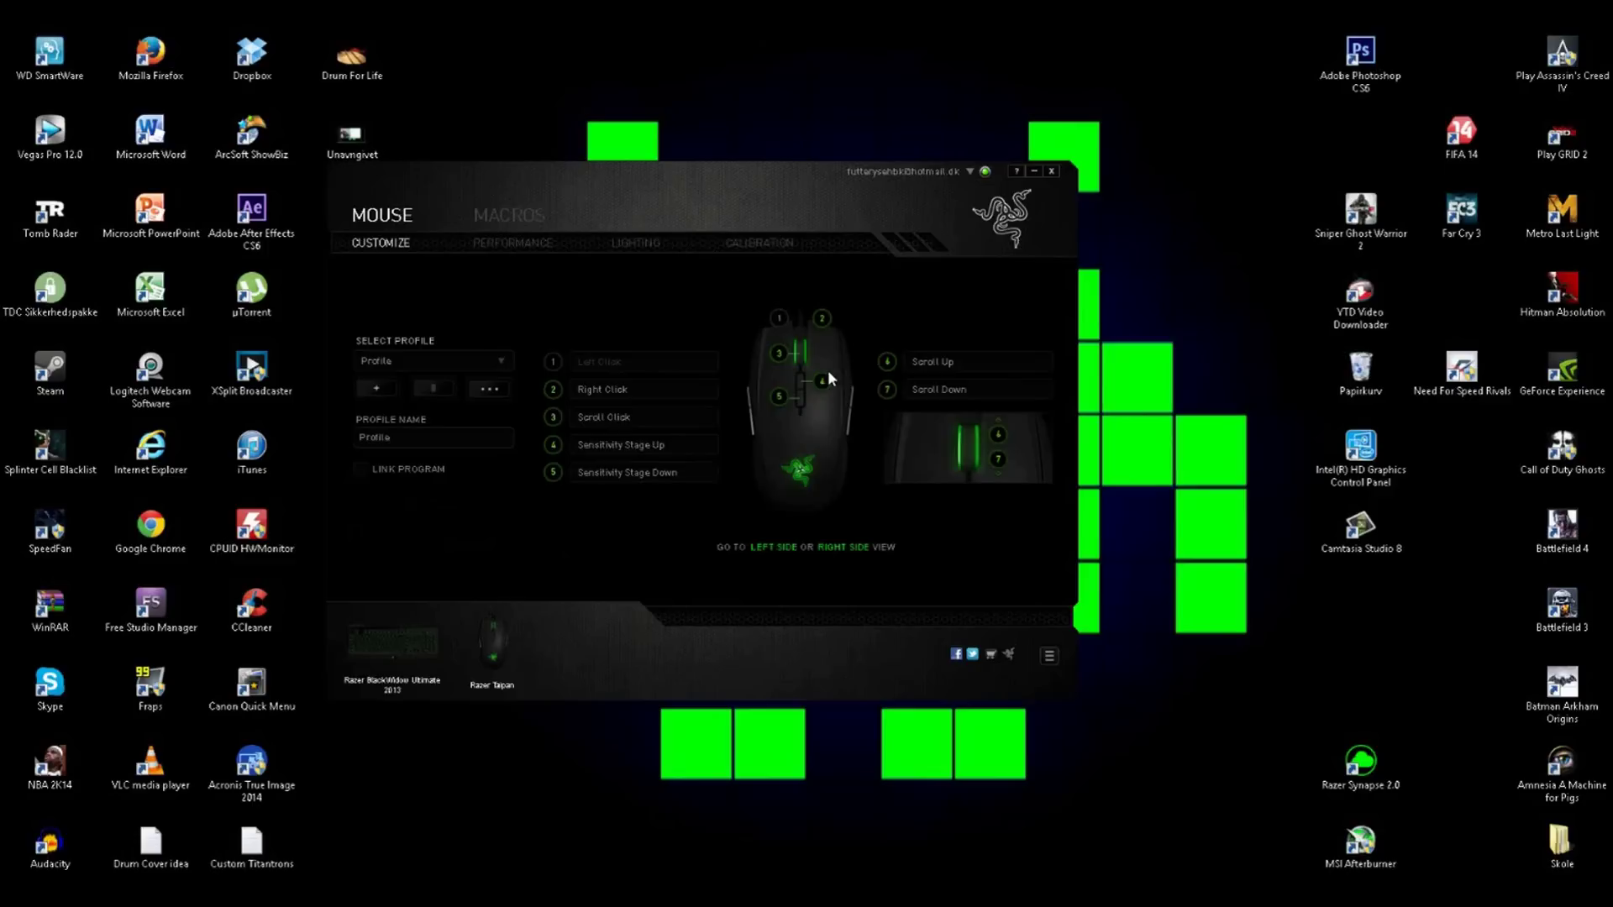
pyautogui.click(832, 319)
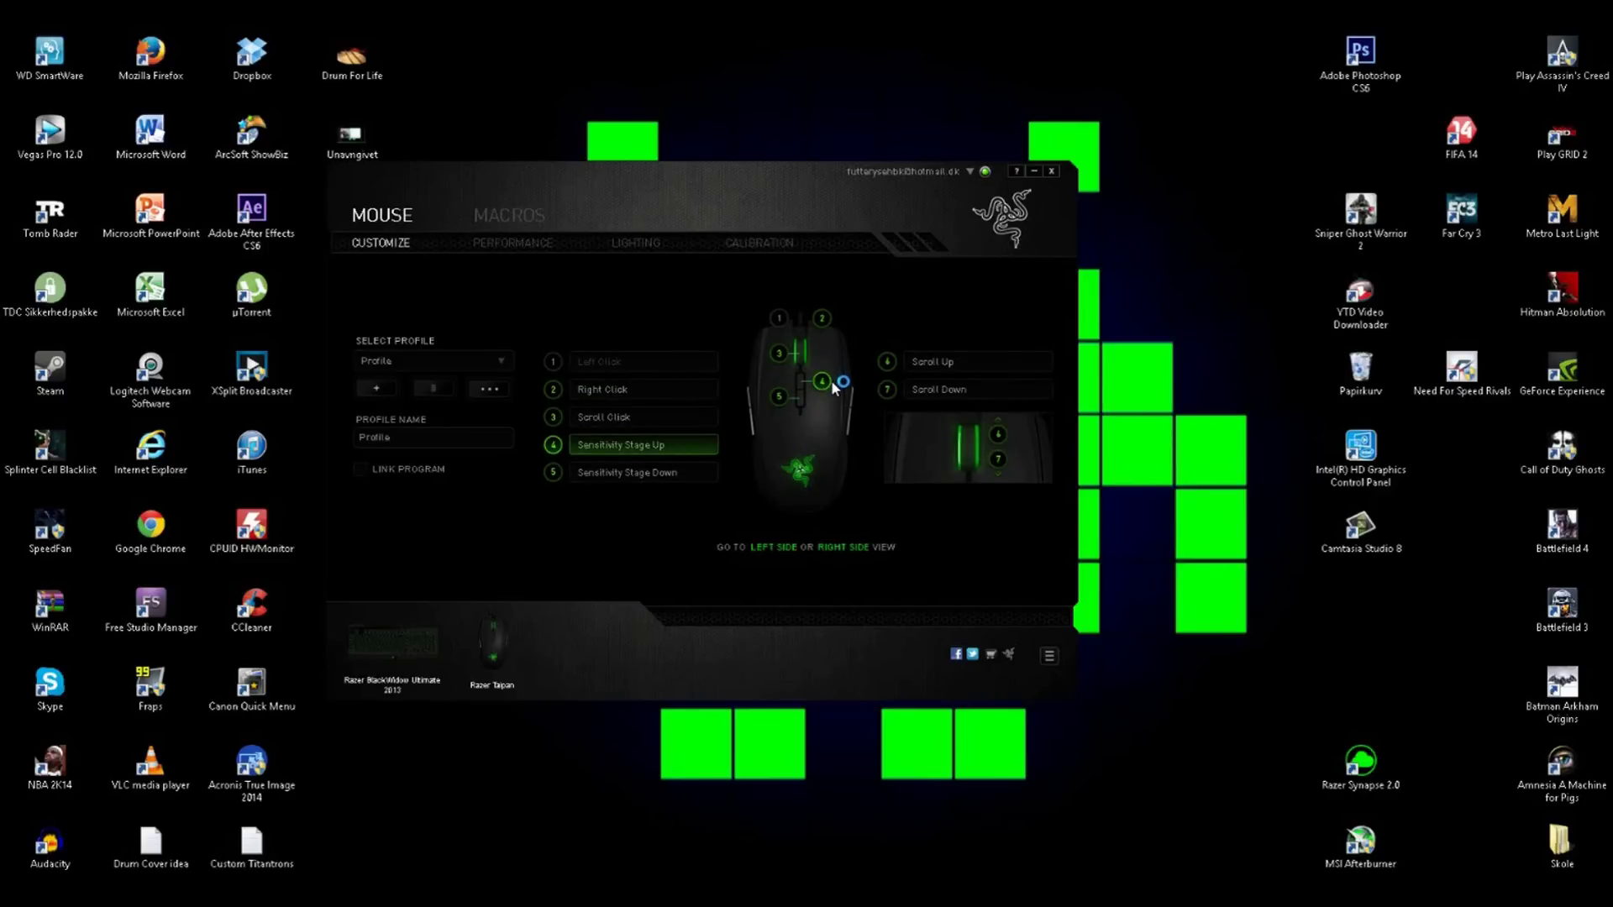
pyautogui.click(843, 546)
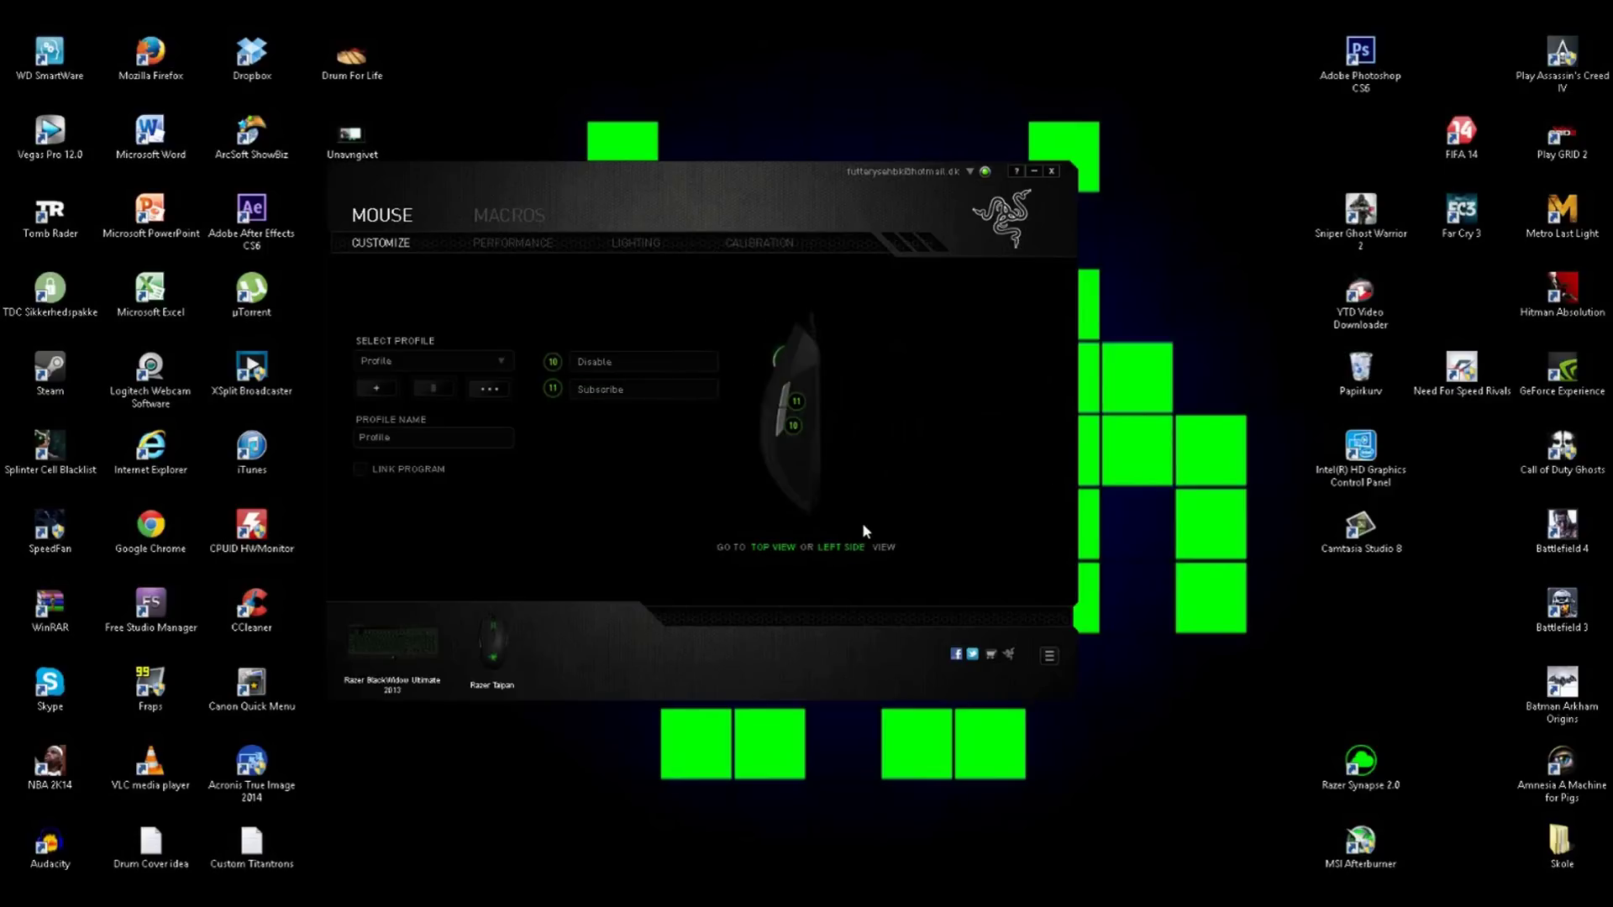
pyautogui.click(796, 403)
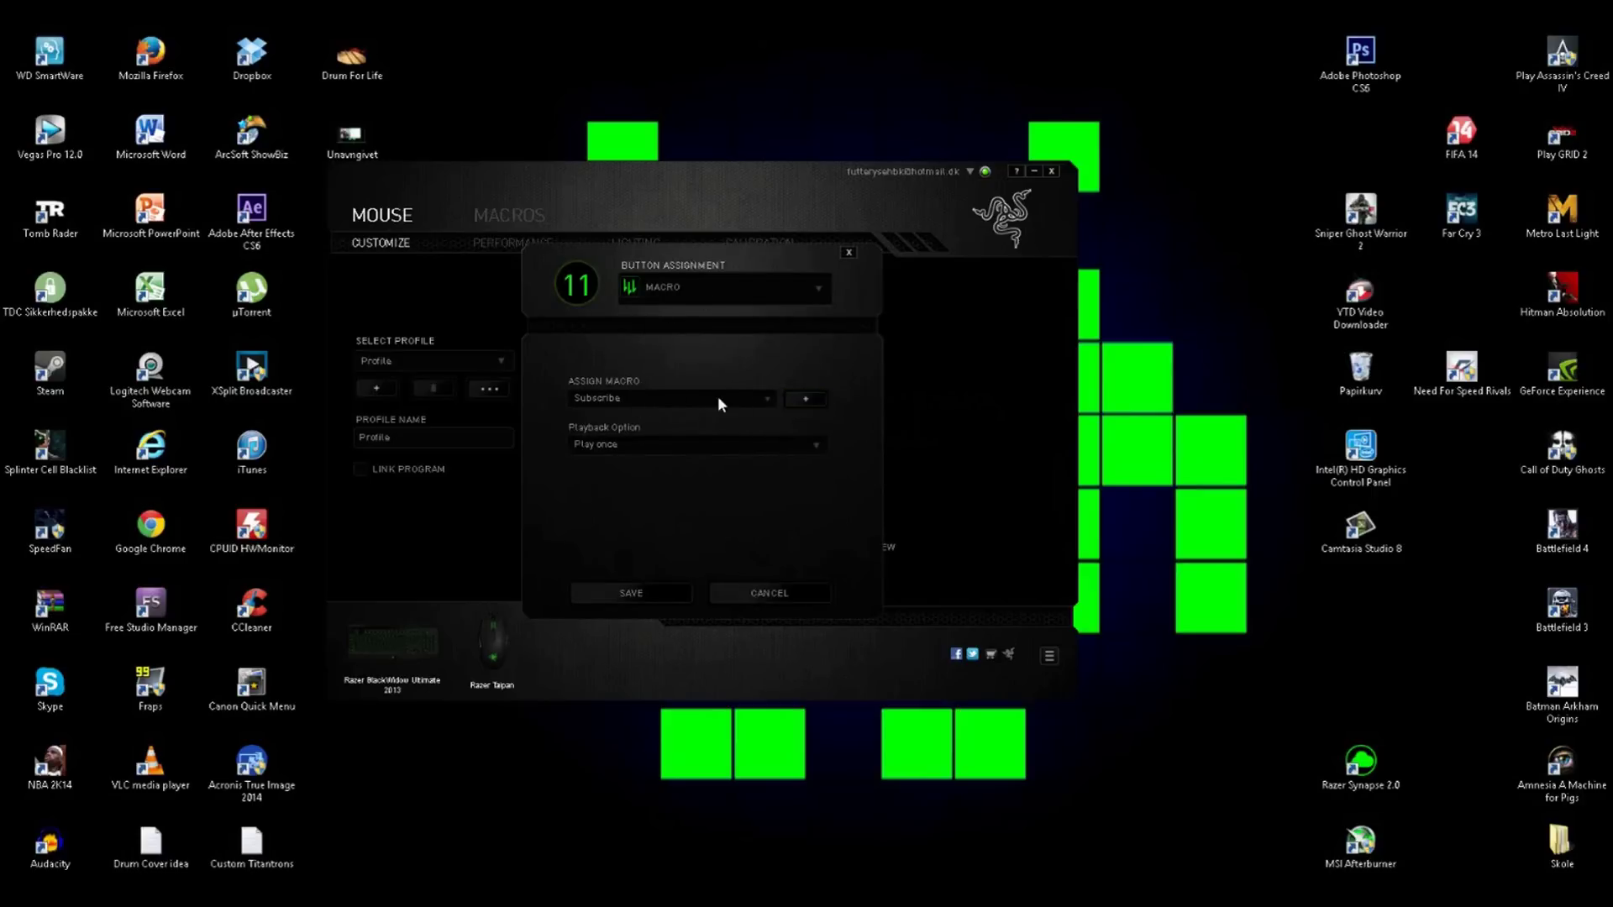
# Step: Assign button 11 the Hello macro with Play once playback and save
pyautogui.click(766, 403)
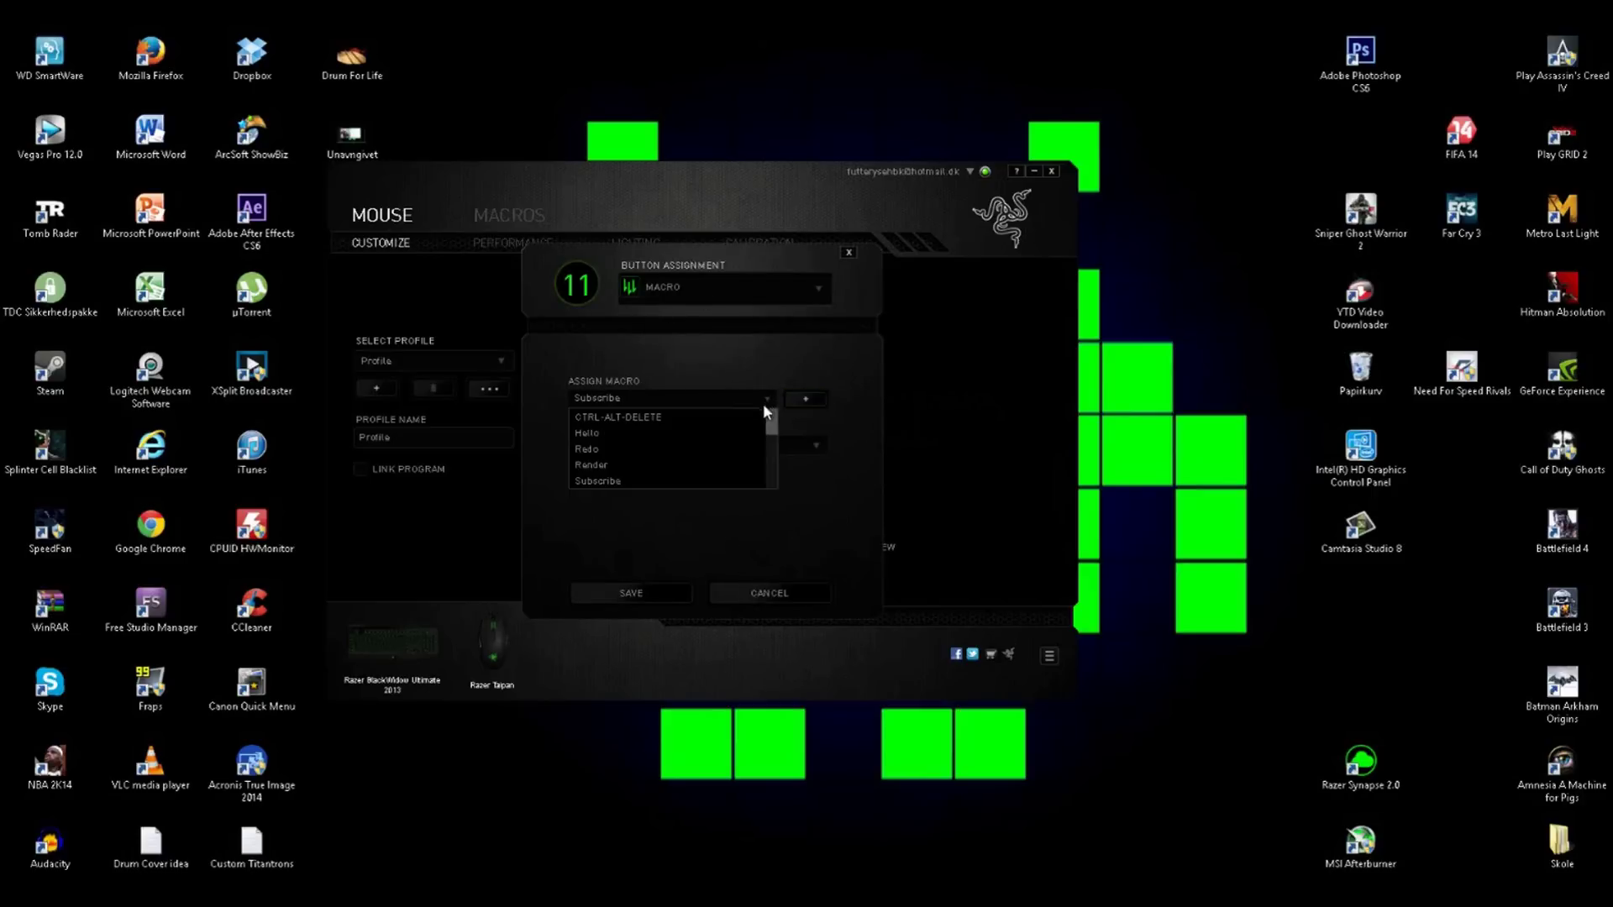
pyautogui.click(707, 295)
pyautogui.click(697, 318)
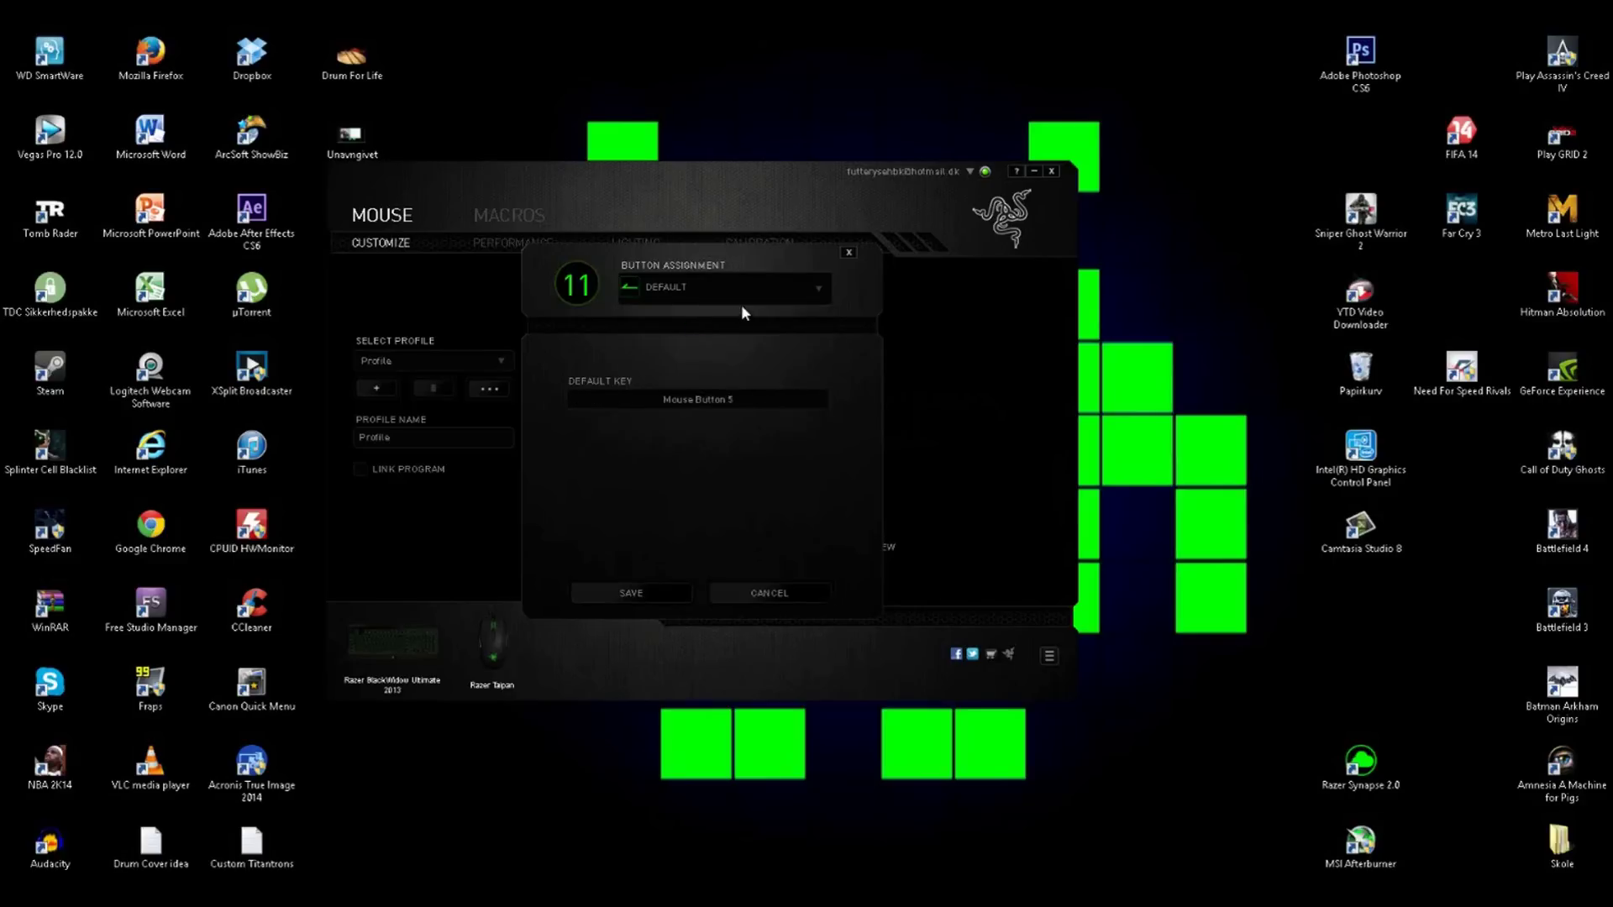
pyautogui.click(690, 285)
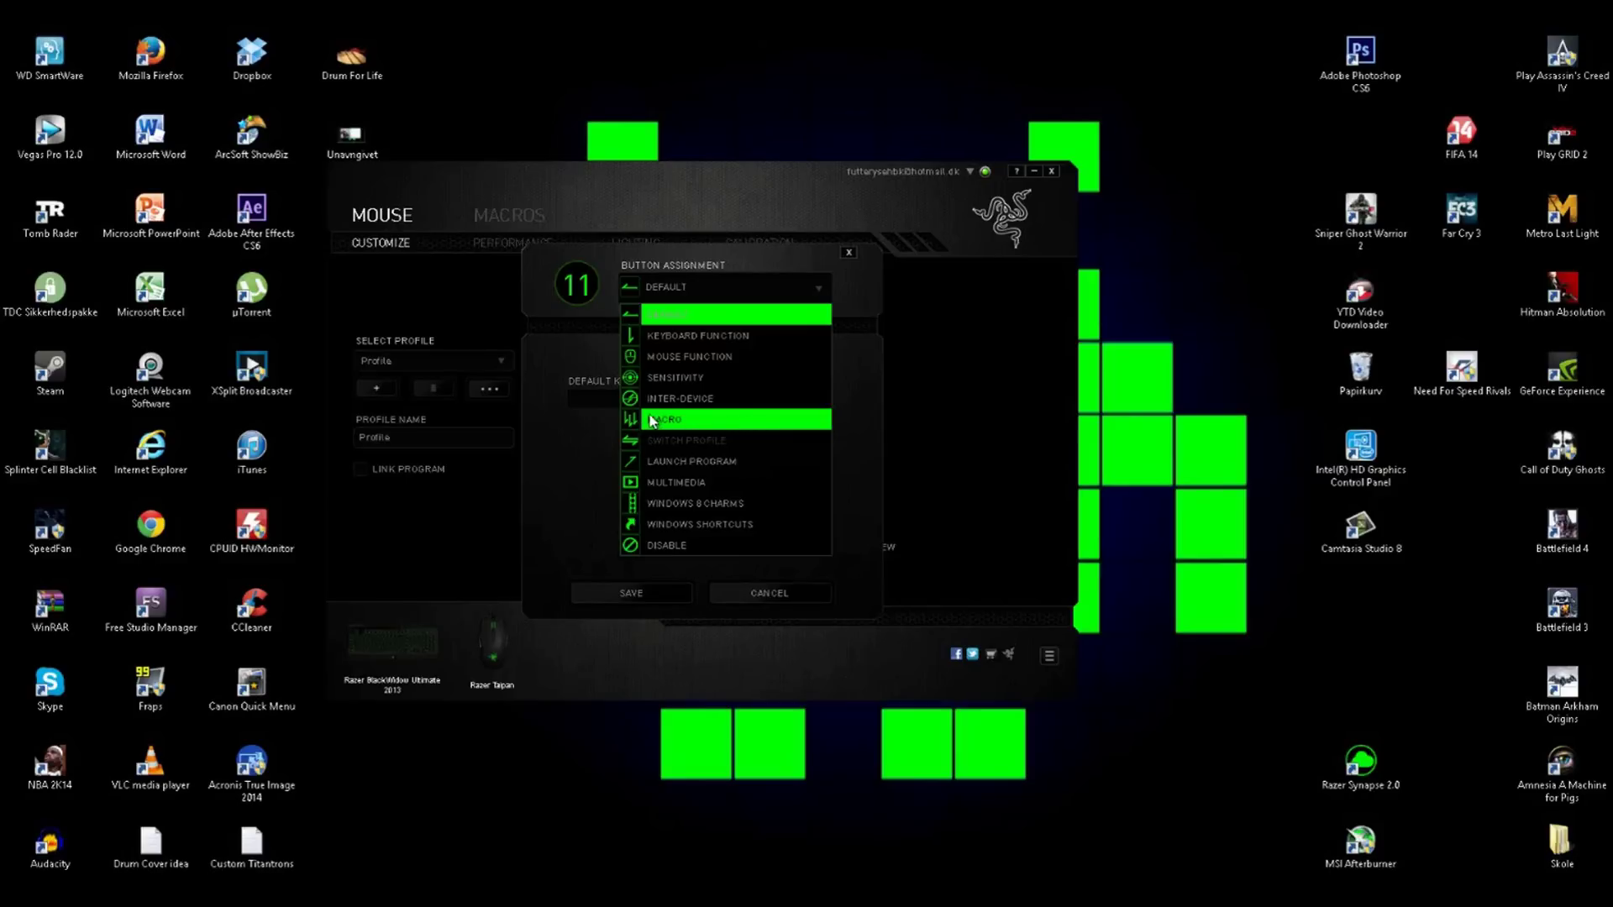
pyautogui.click(697, 423)
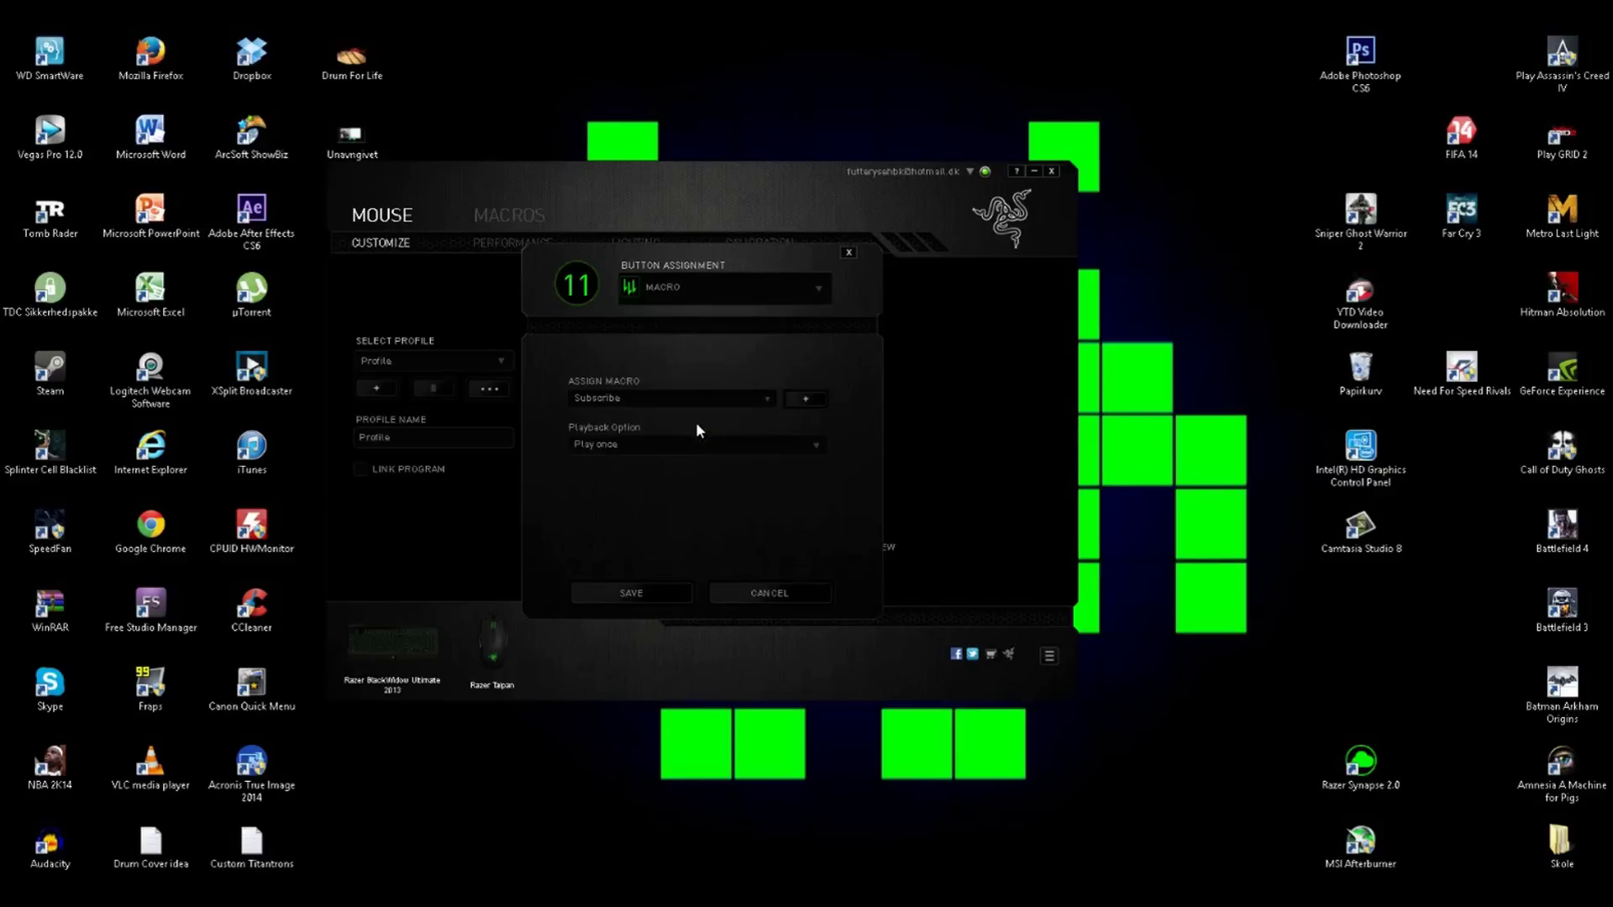
pyautogui.click(628, 393)
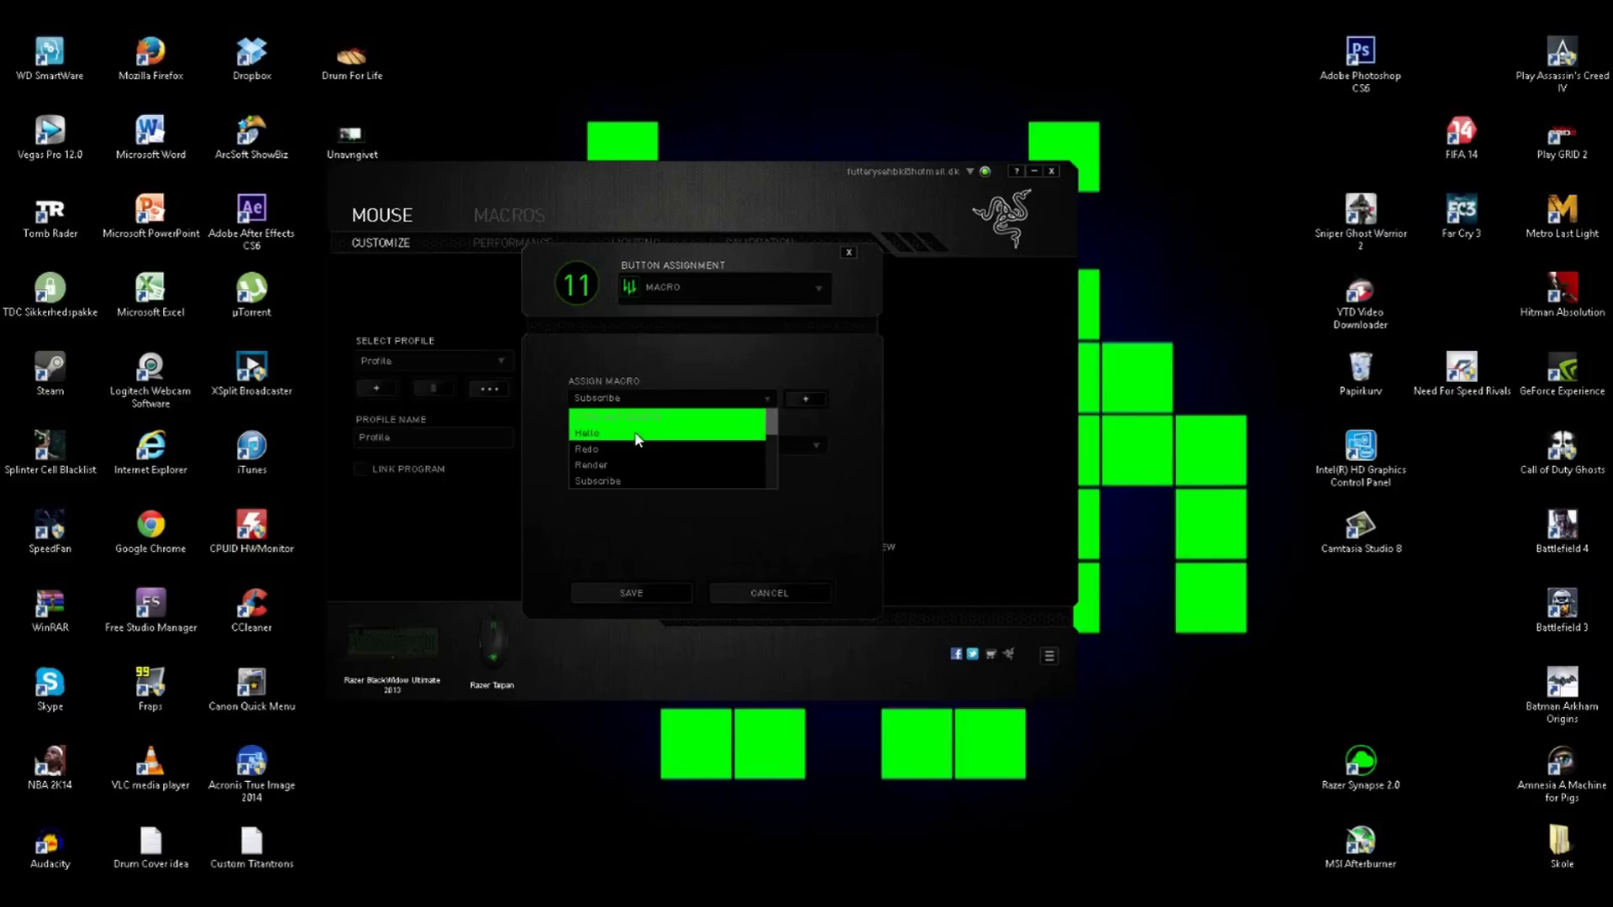
pyautogui.click(589, 434)
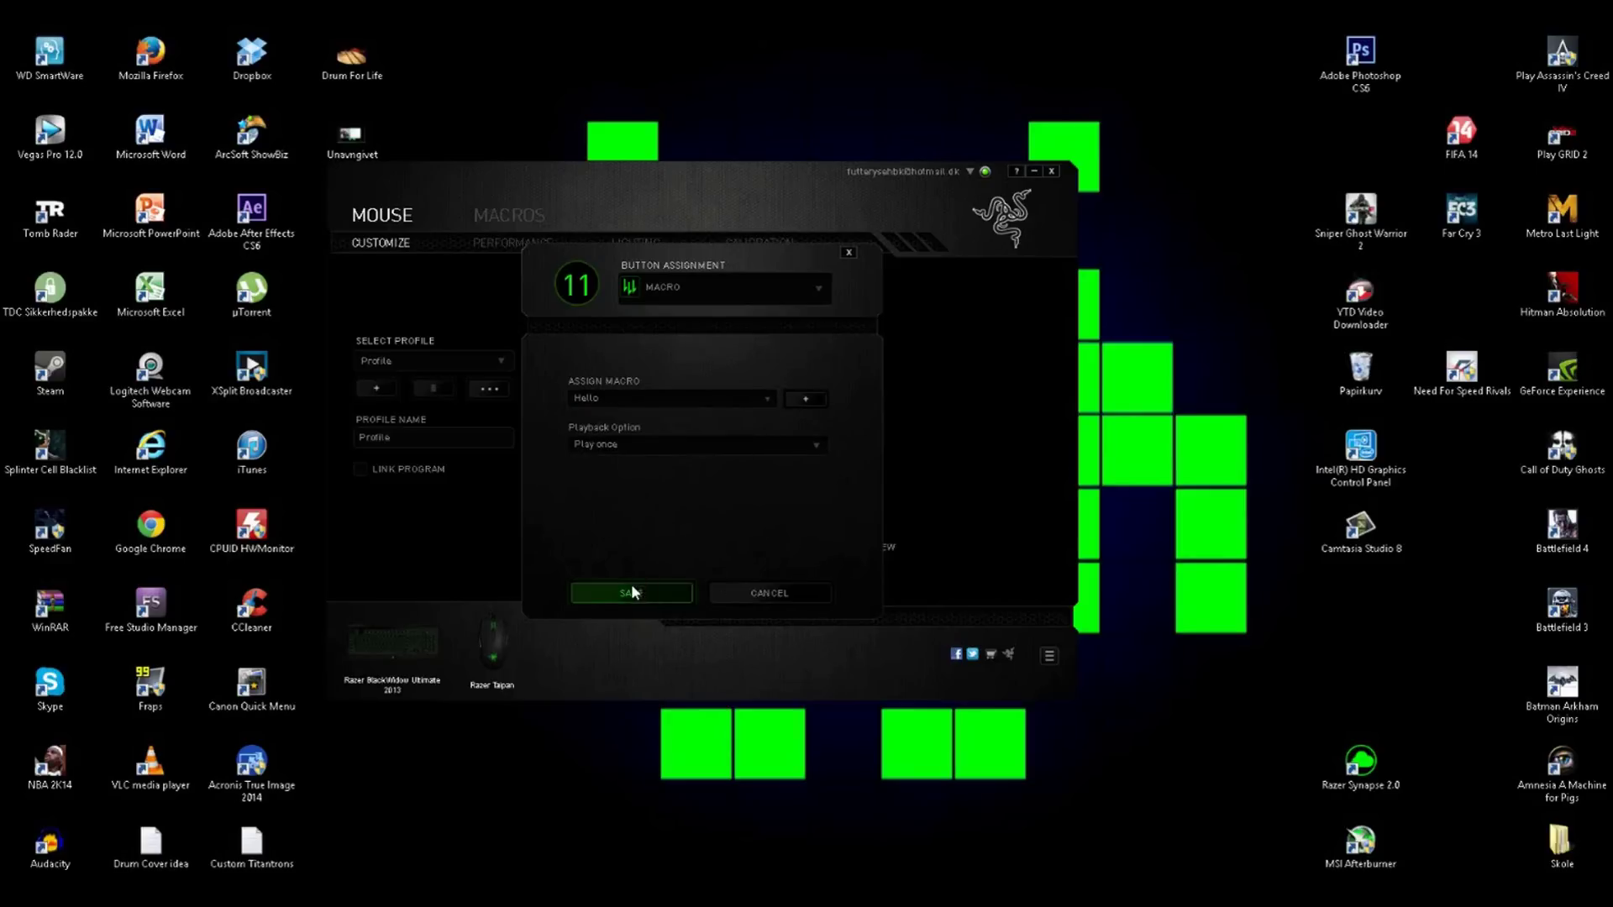
pyautogui.click(637, 440)
pyautogui.click(636, 442)
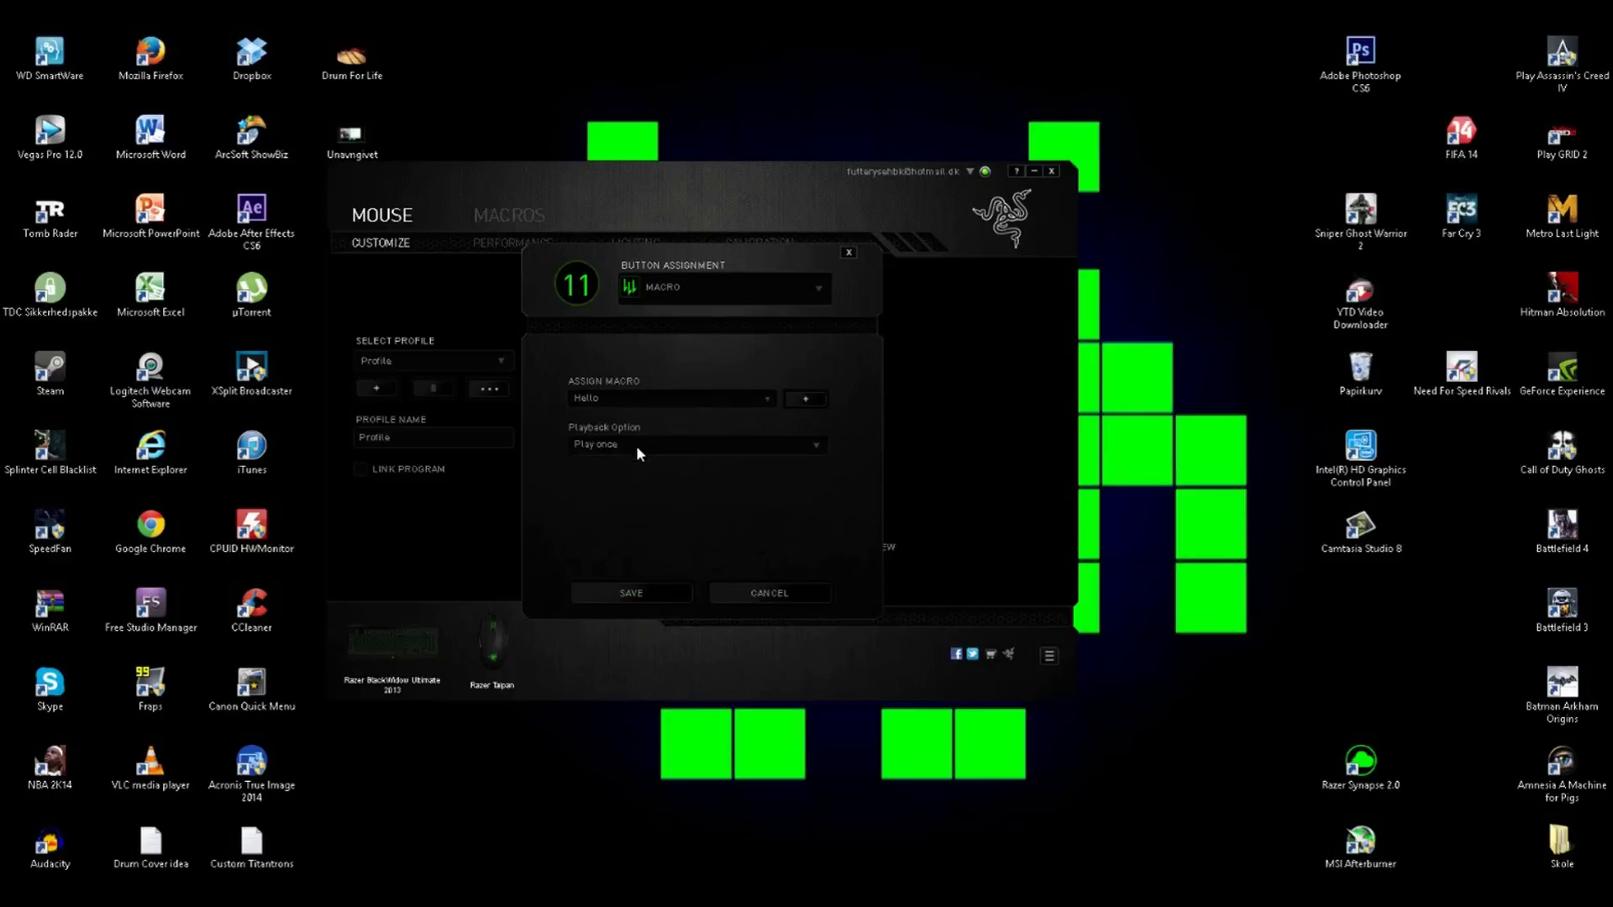
pyautogui.click(625, 593)
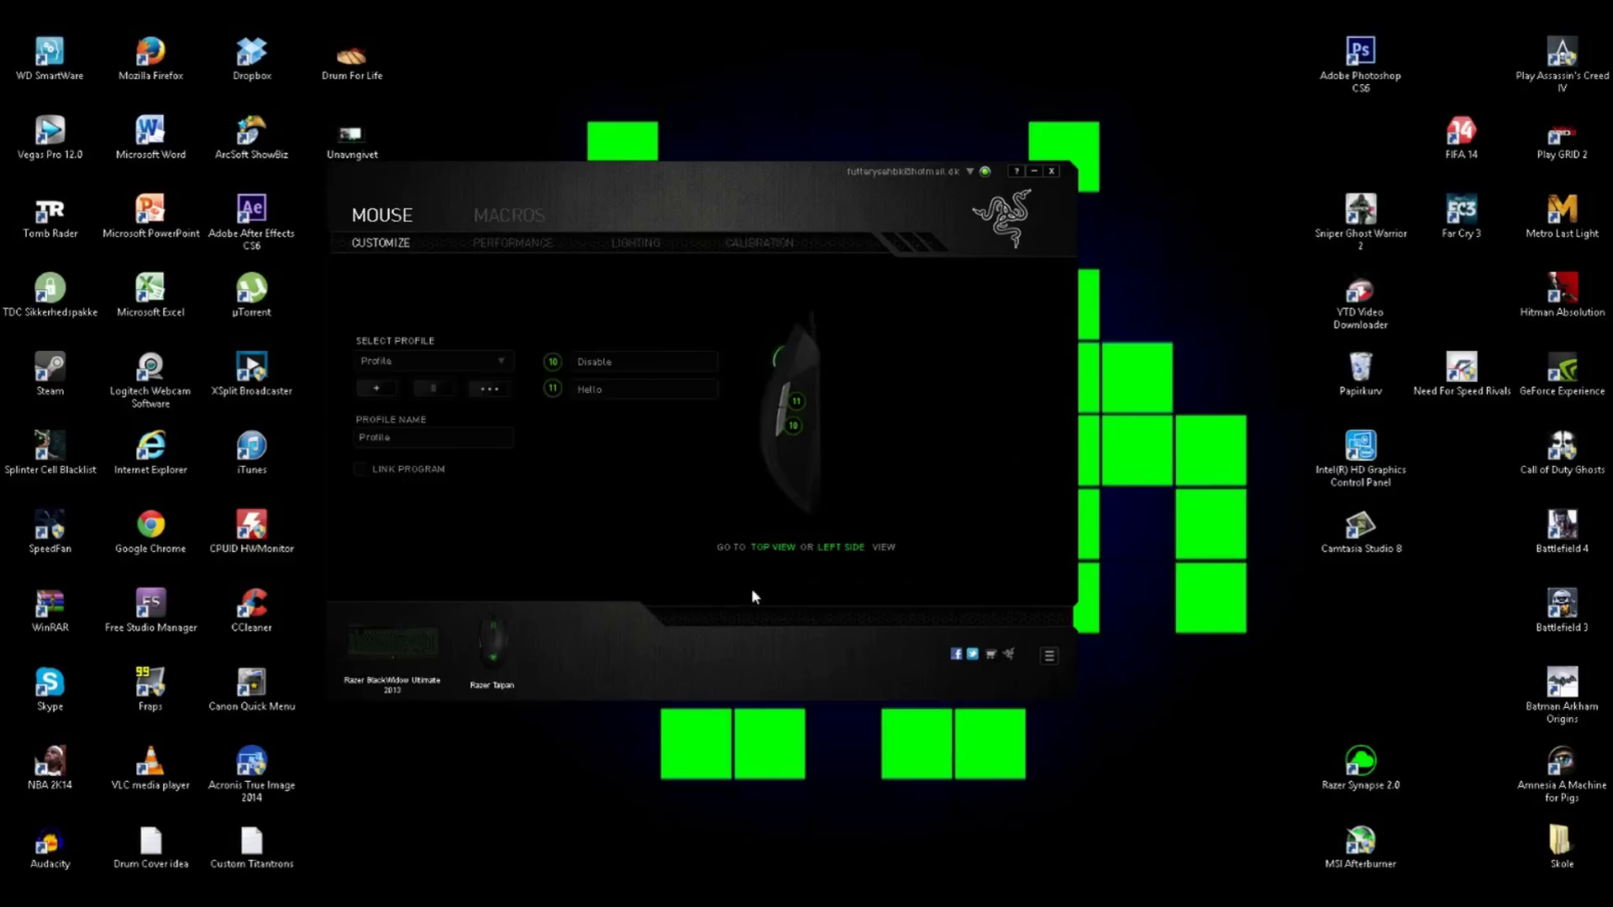
# Step: Open a blank Notepad note, fire button 11 to type 'hello', then return to Synapse
pyautogui.doubleClick(351, 138)
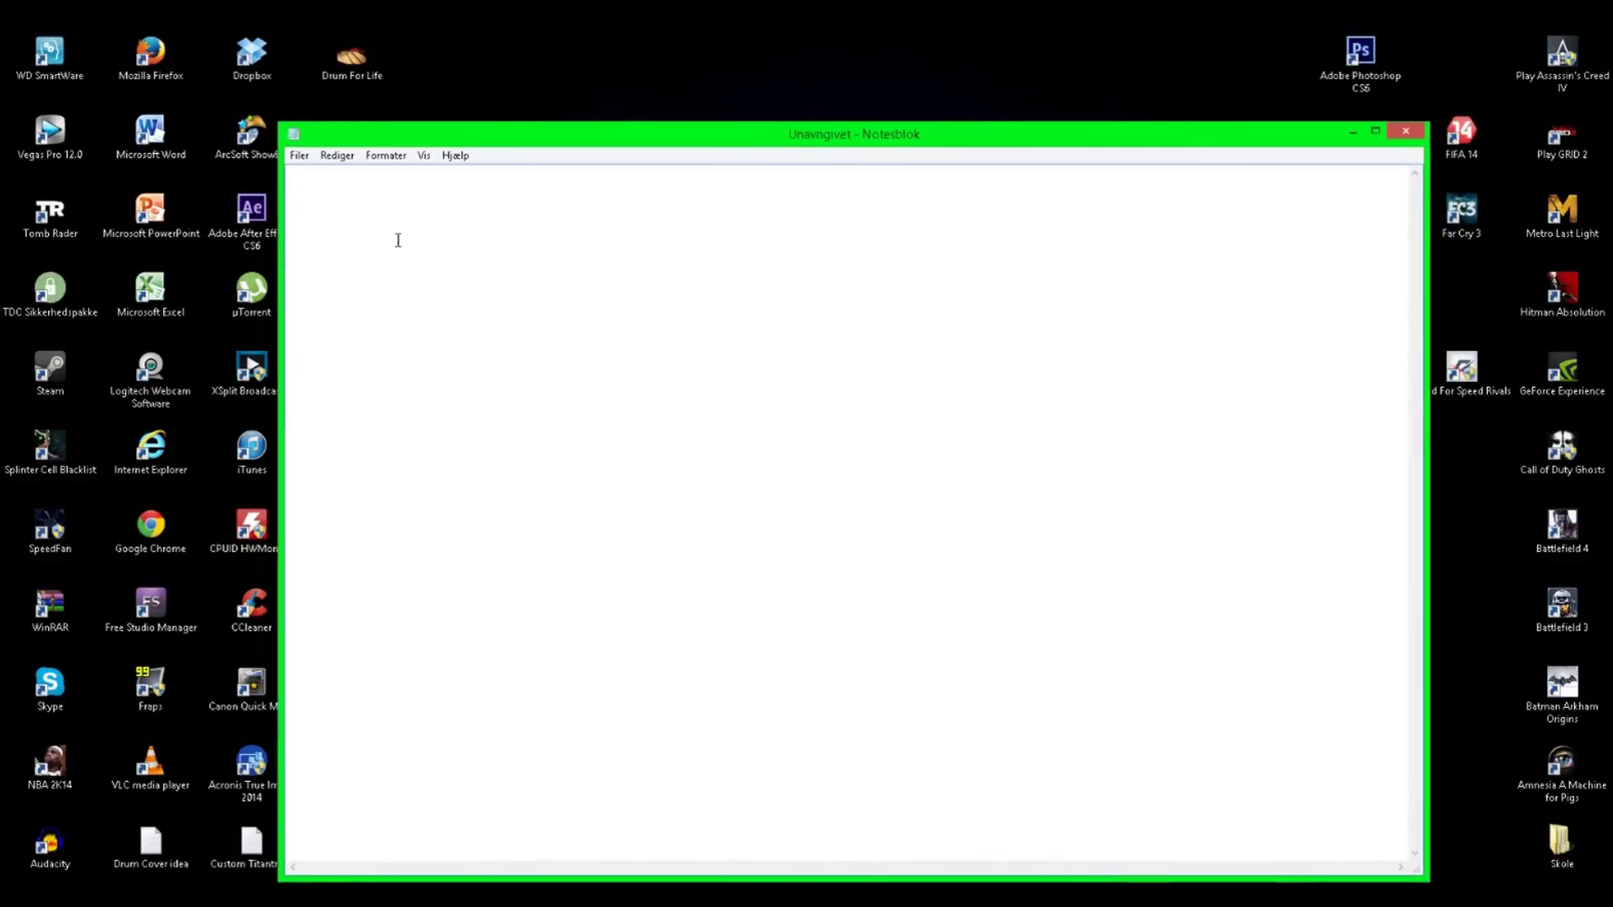
pyautogui.write('hello')
pyautogui.moveTo(432, 136)
pyautogui.mouseDown()
pyautogui.moveTo(416, 145)
pyautogui.moveTo(429, 141)
pyautogui.mouseUp()
pyautogui.moveTo(414, 223); pyautogui.dragTo(269, 209)
pyautogui.click(385, 220)
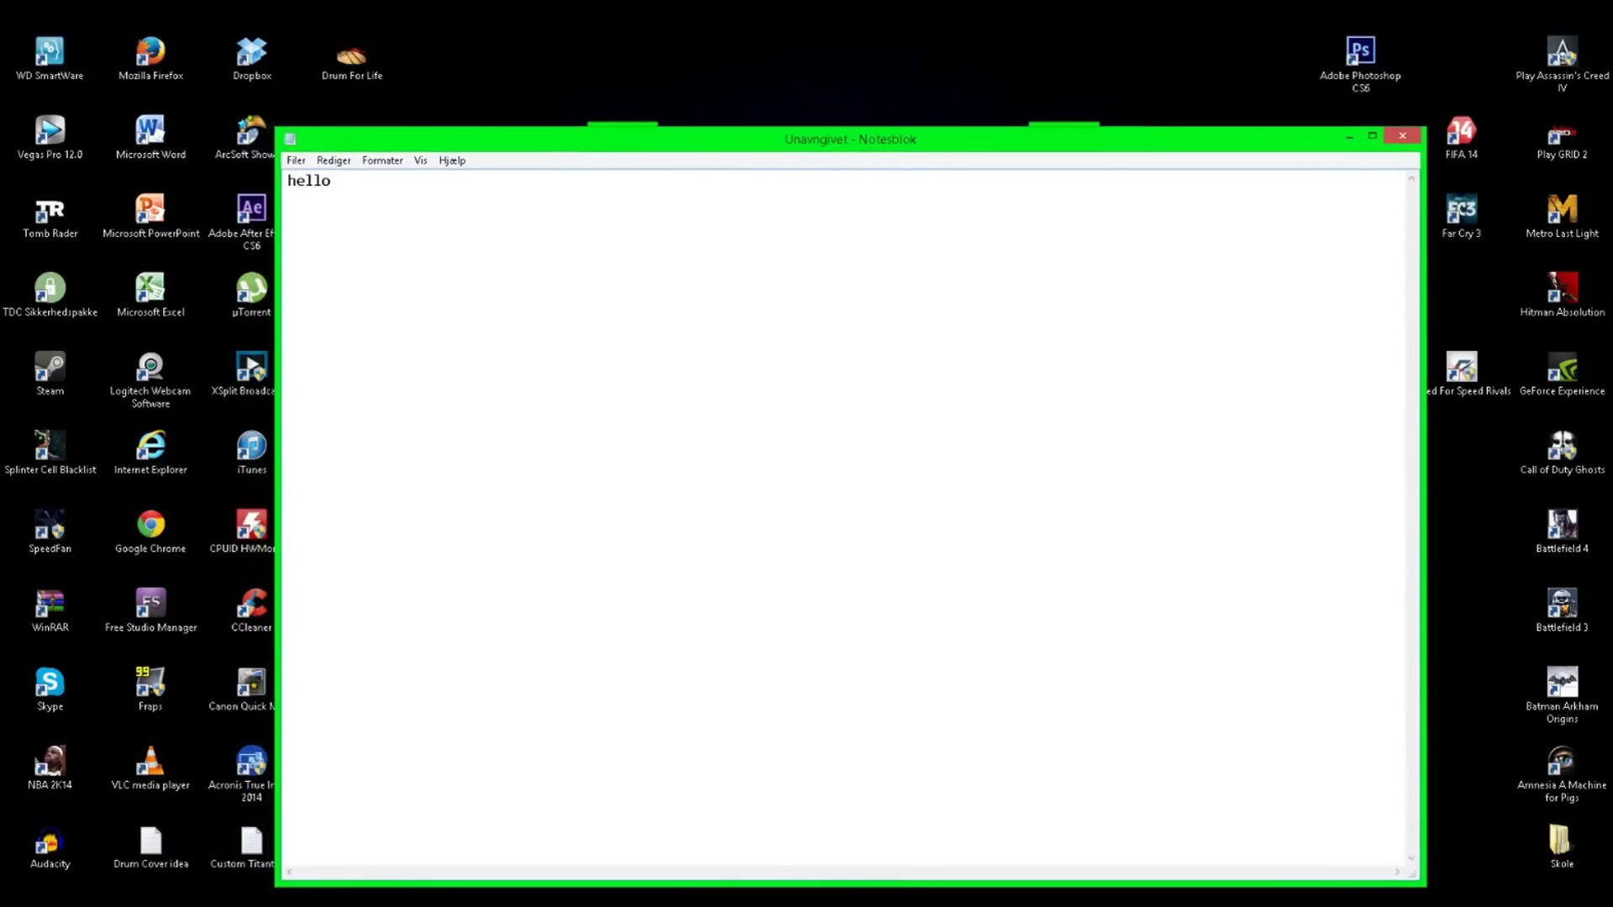
pyautogui.hotkey('alt', 'Tab')
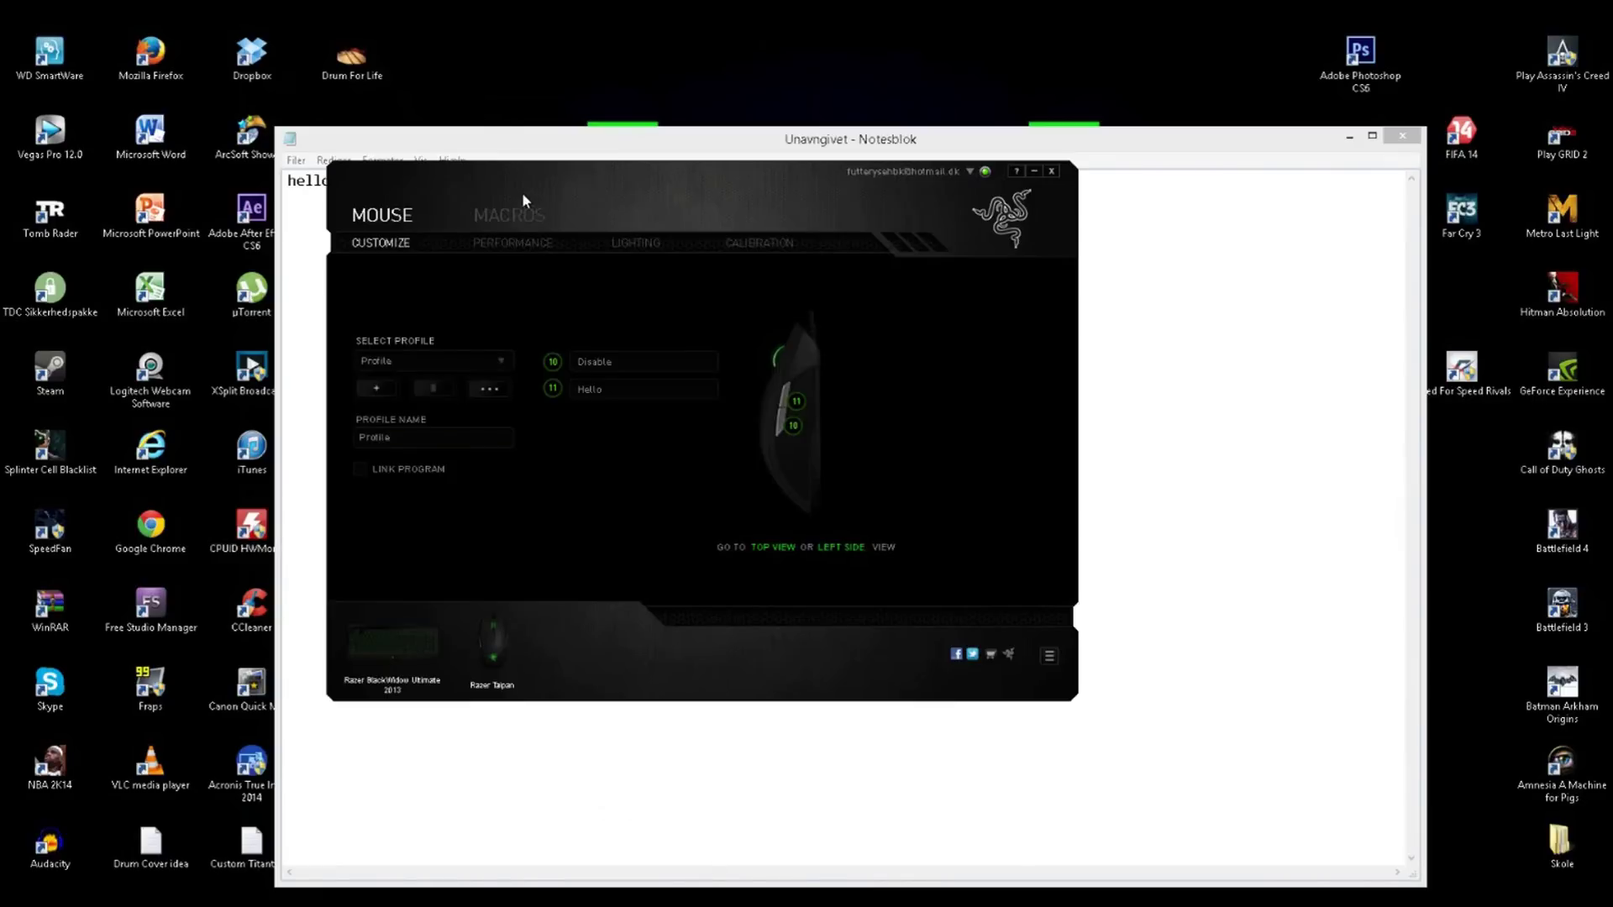
# Step: Review the BlackWidow's M5 key, leaving its CTRL-ALT-DELETE macro, and move the window
pyautogui.click(467, 667)
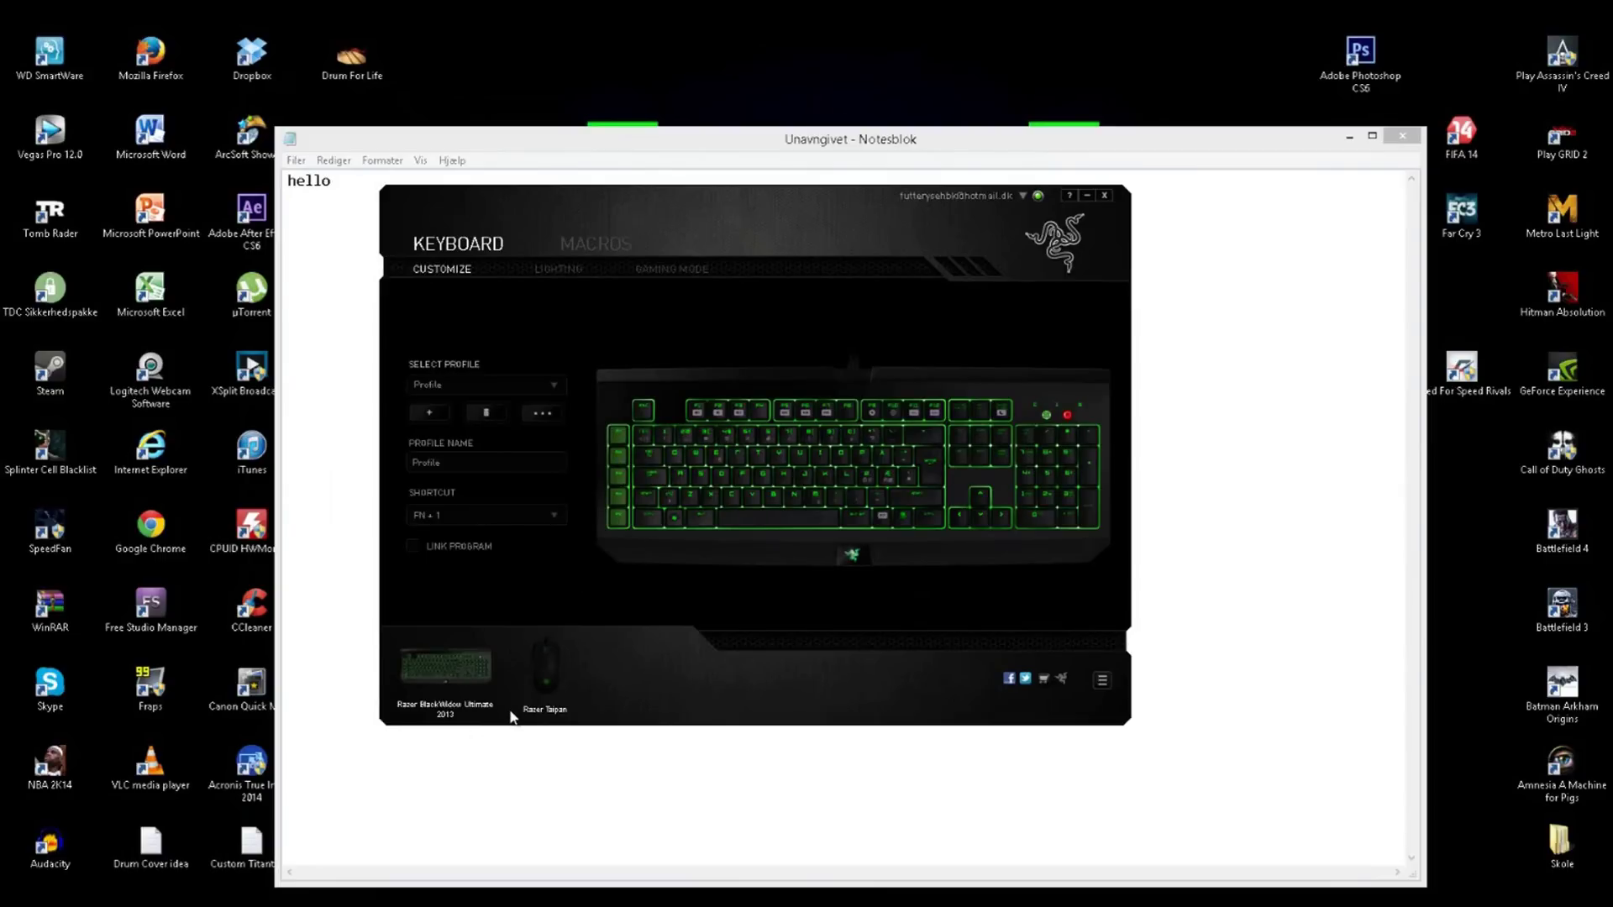
pyautogui.click(620, 519)
pyautogui.click(744, 311)
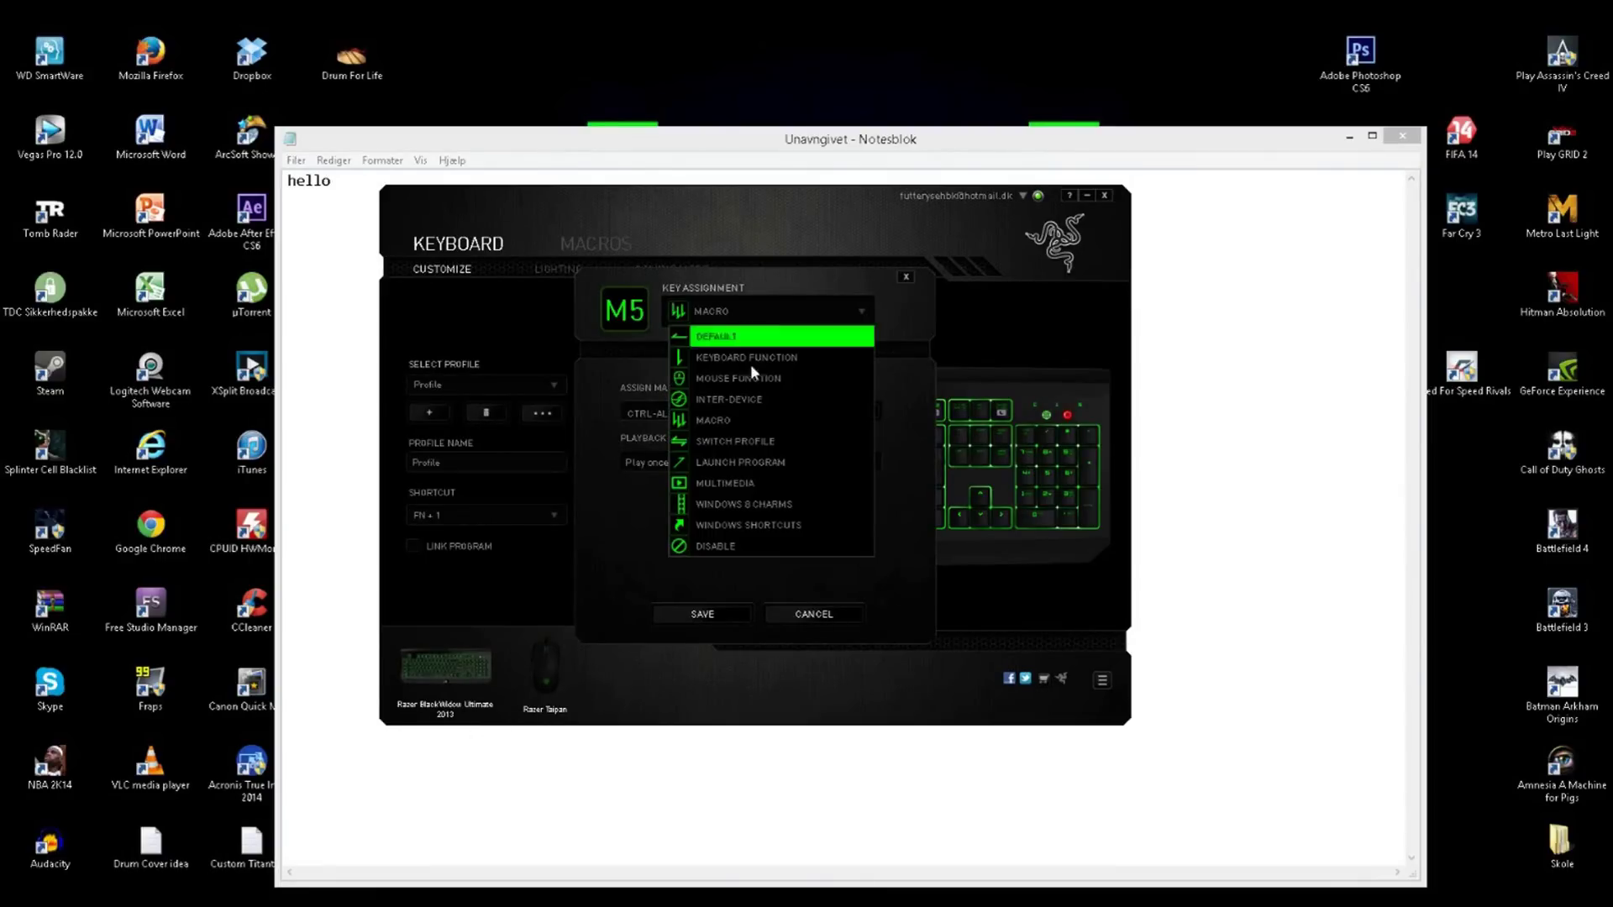
pyautogui.click(684, 413)
pyautogui.click(685, 412)
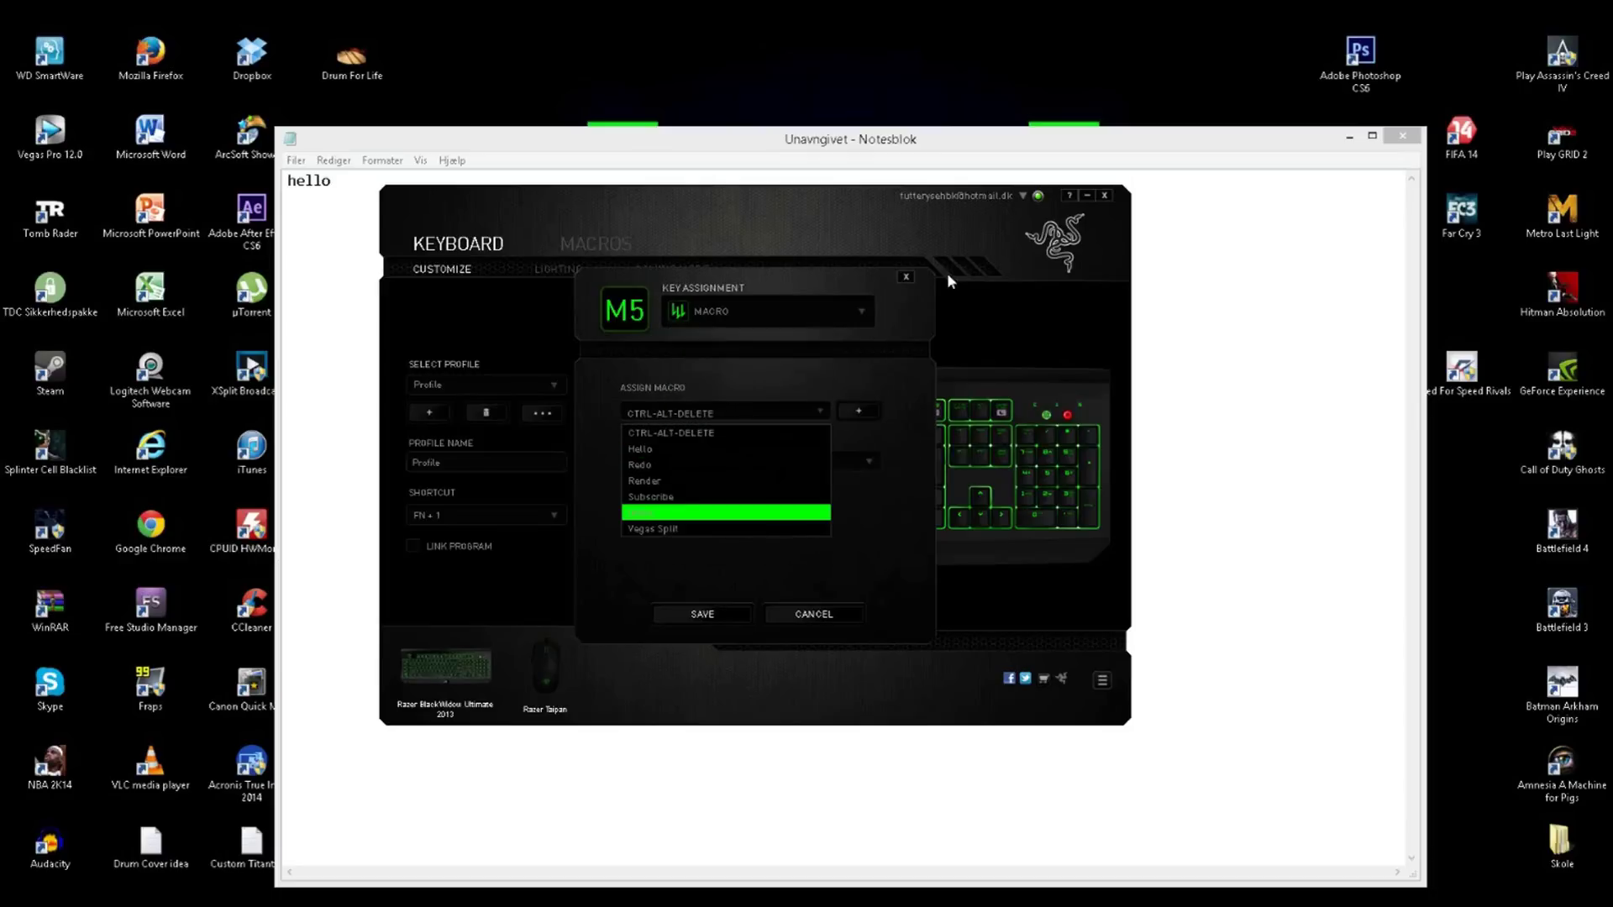
pyautogui.click(907, 279)
pyautogui.click(906, 276)
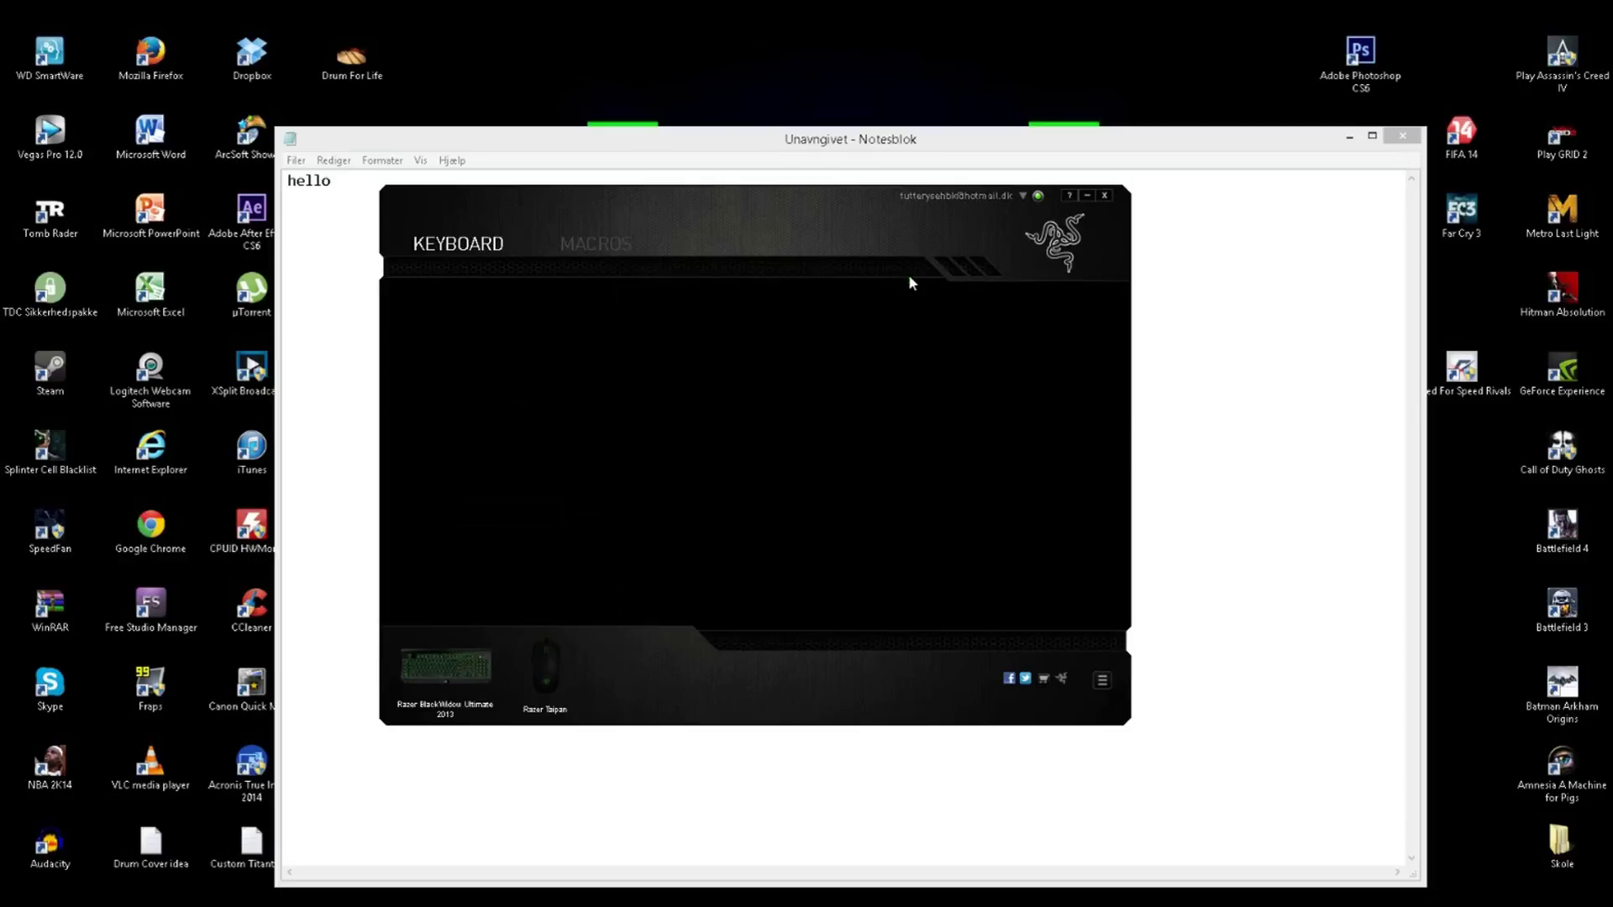
pyautogui.moveTo(864, 244); pyautogui.dragTo(828, 259)
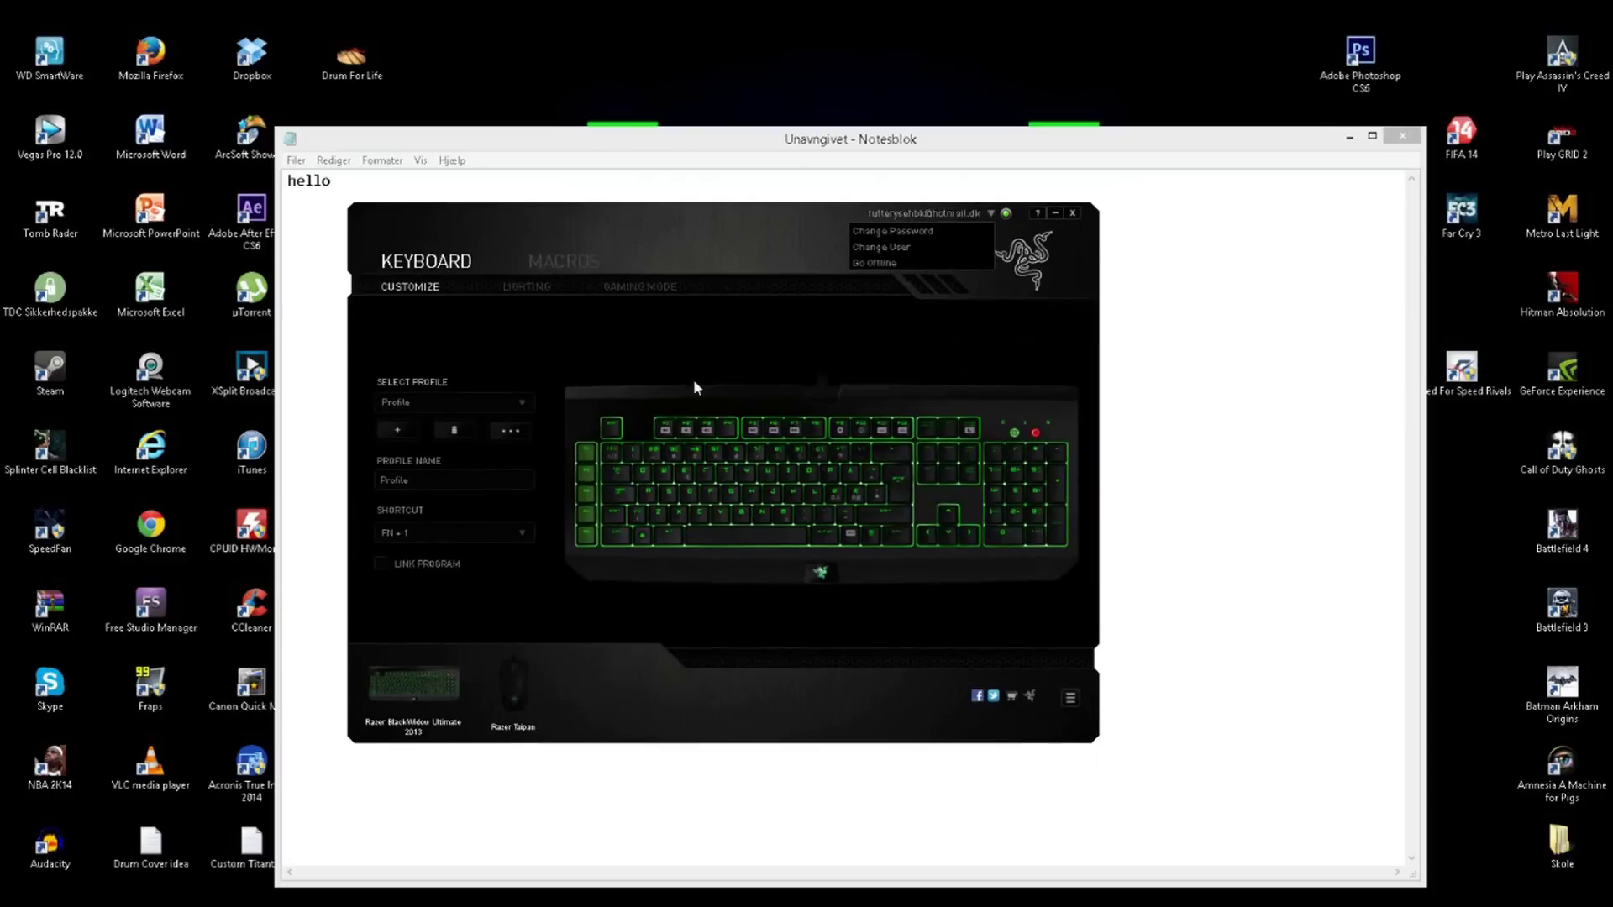